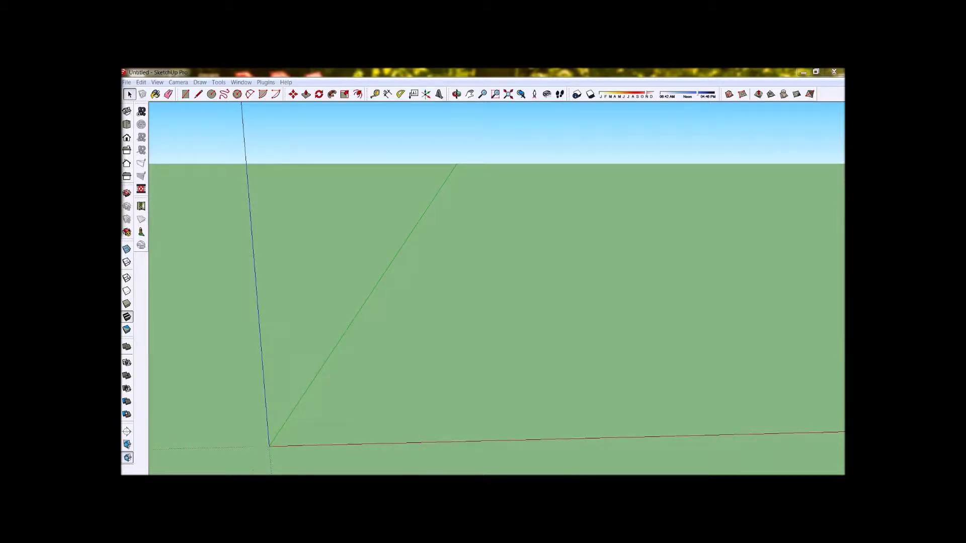
Draw a closed rectangle on the ground with the Line tool, from the origin with its long side along the red axis.
click(198, 94)
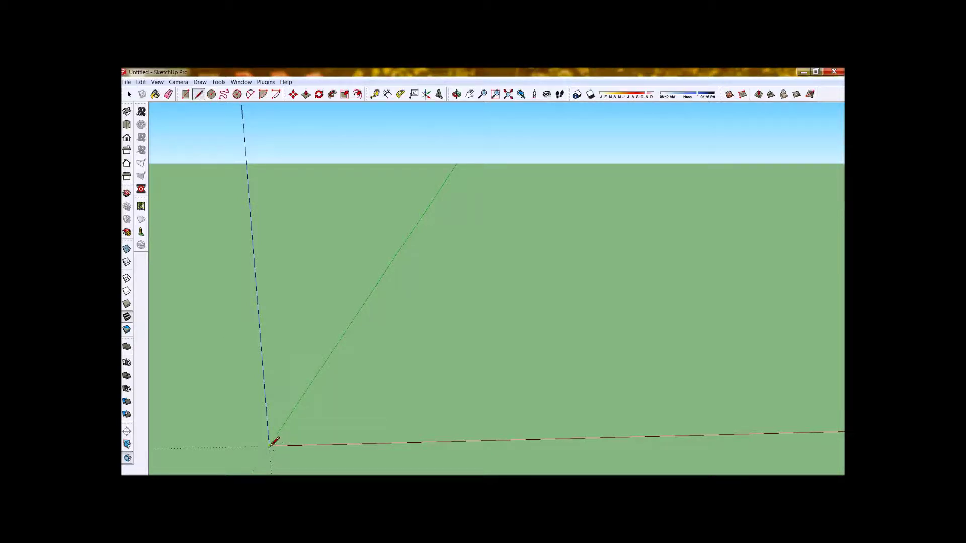
click(270, 446)
click(503, 440)
mouse_move(515, 418)
middle_down()
mouse_move(459, 384)
mouse_move(418, 420)
middle_up()
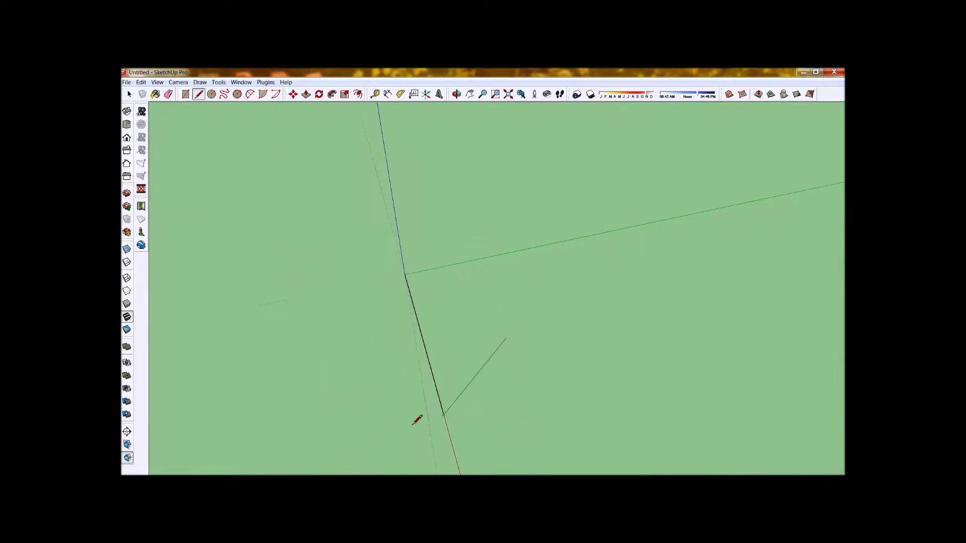
scroll(510, 395, up, 3)
click(513, 398)
scroll(524, 438, down, 2)
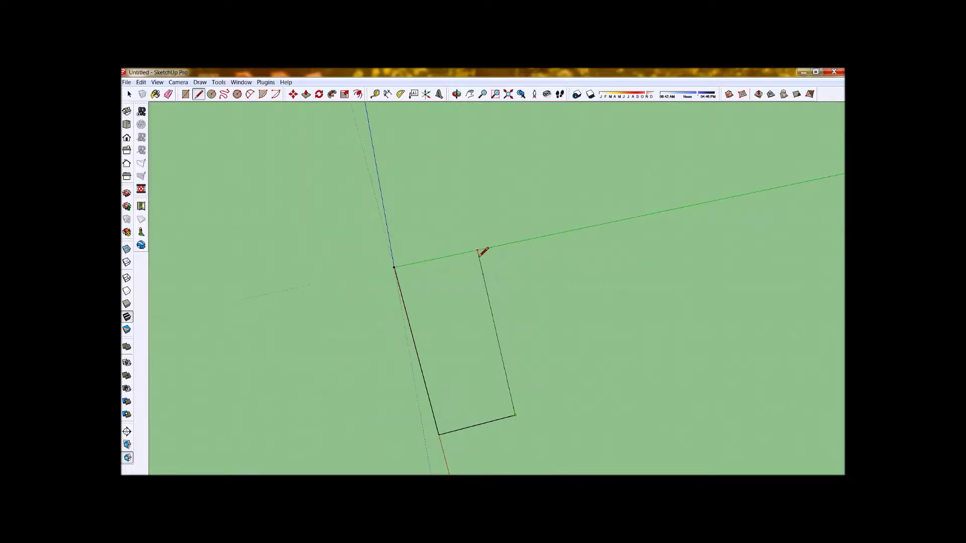
click(457, 255)
click(394, 267)
middle_drag(403, 309, 582, 357)
middle_drag(482, 355, 491, 323)
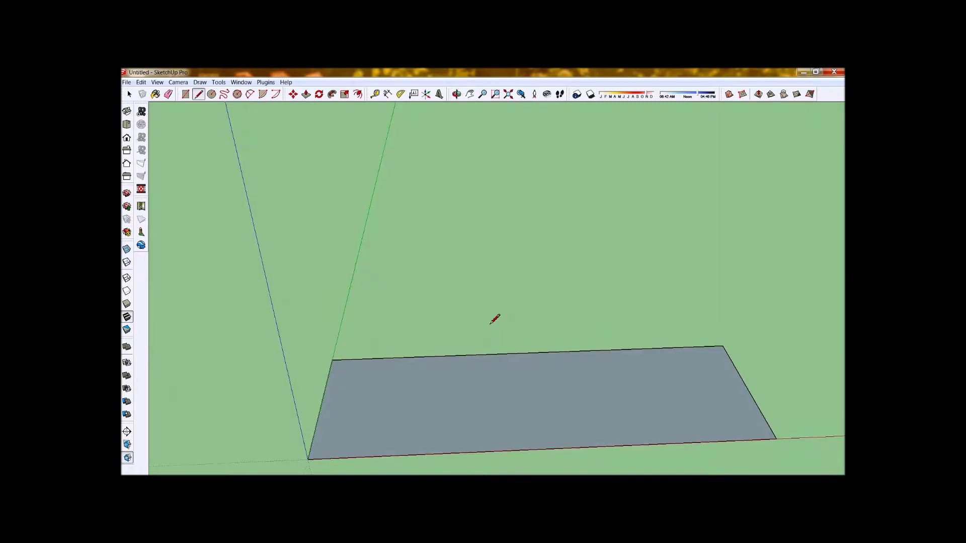
Push/Pull the rectangle upward into a thin slab.
click(306, 95)
mouse_move(450, 418)
middle_down()
mouse_move(446, 388)
mouse_move(442, 399)
middle_up()
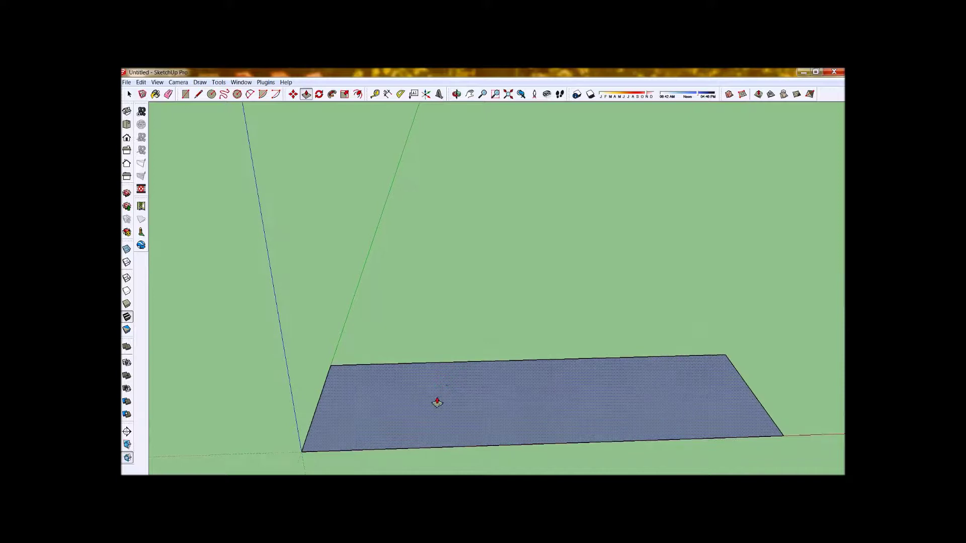
scroll(397, 407, up, 4)
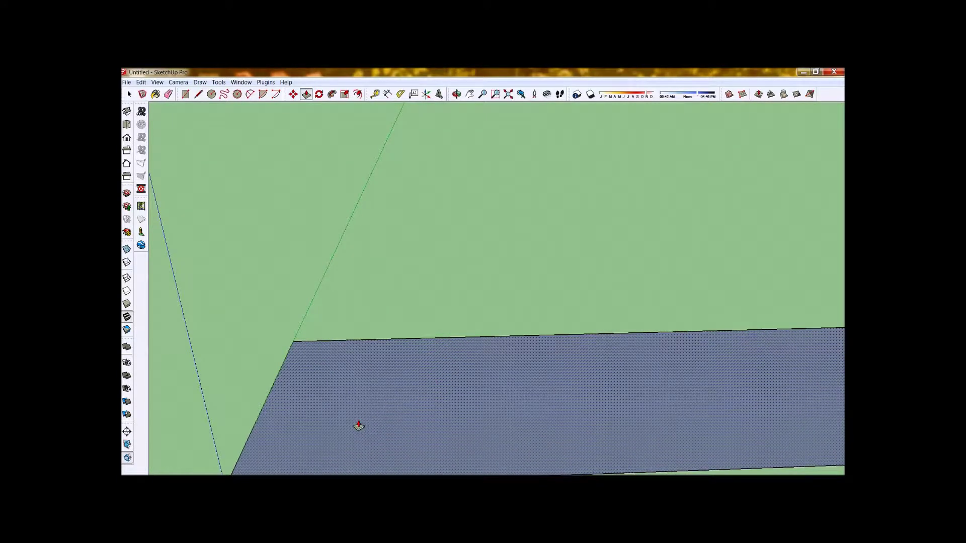
click(358, 426)
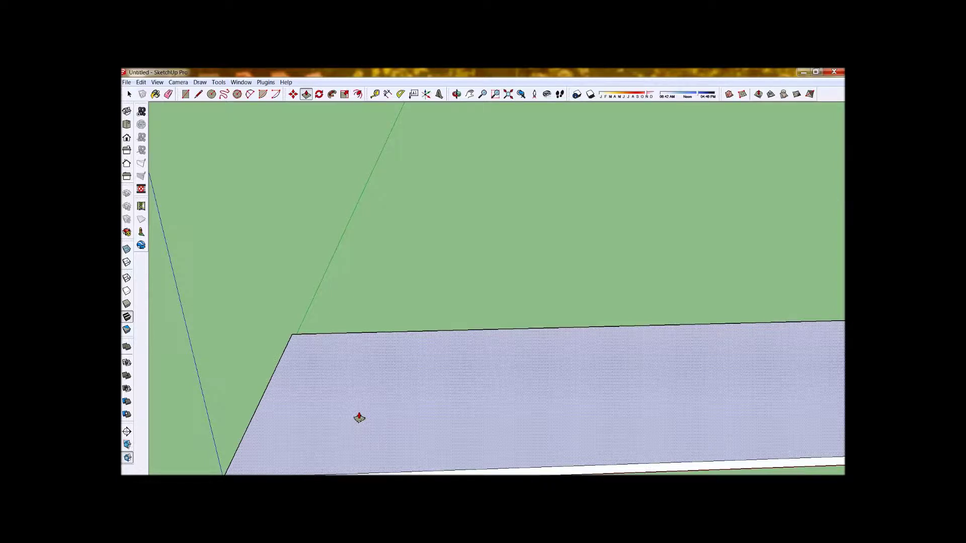
scroll(359, 418, up, 1)
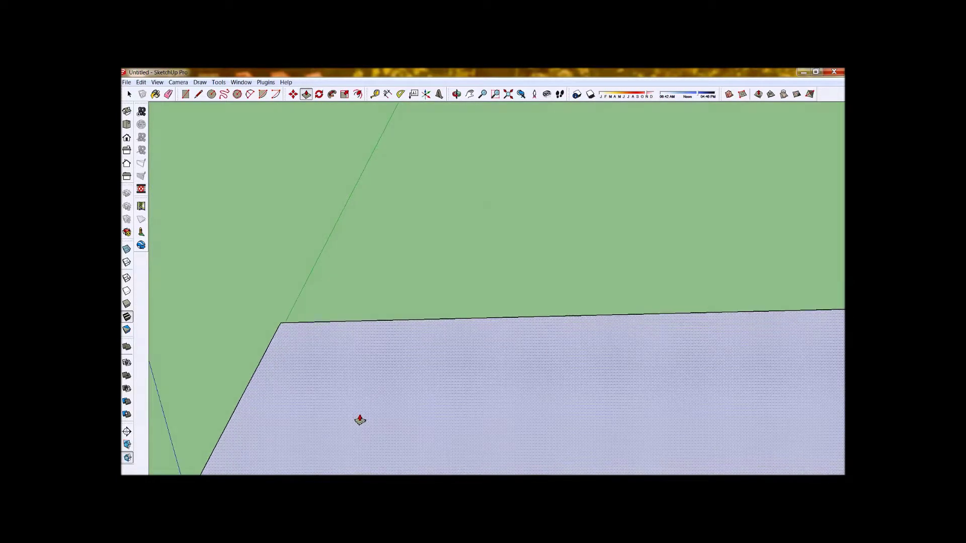
scroll(358, 418, down, 3)
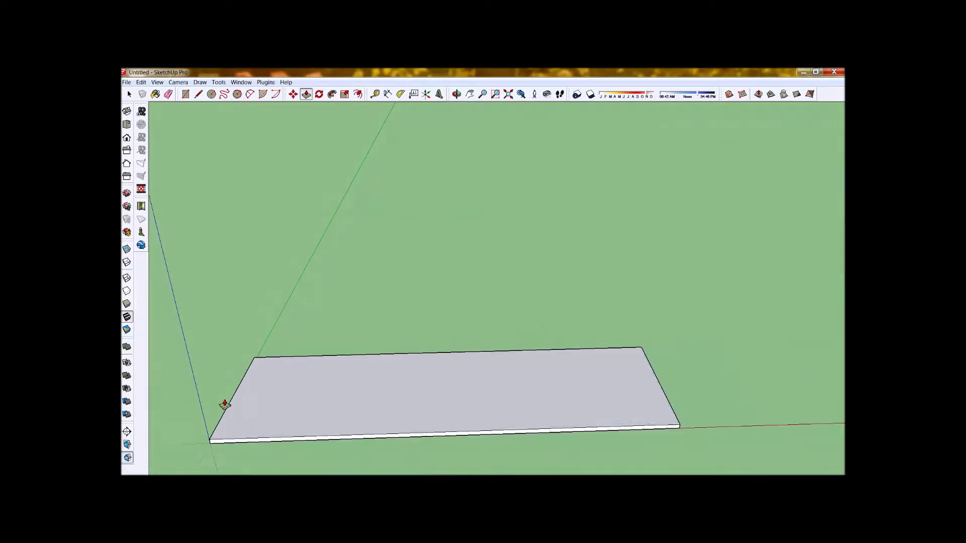
mouse_move(406, 362)
middle_down()
mouse_move(401, 339)
mouse_move(420, 371)
mouse_move(401, 403)
mouse_move(399, 381)
middle_up()
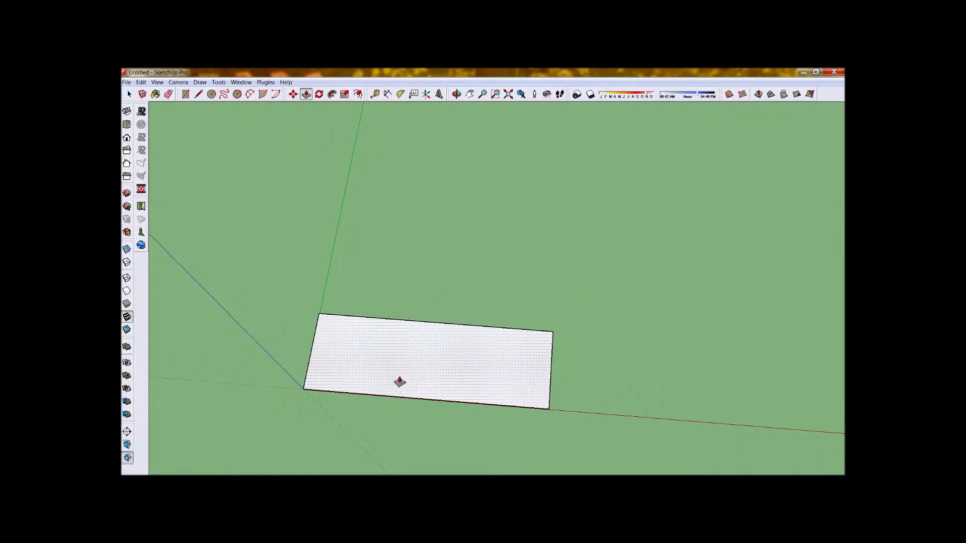
Draw a line across the slab's top face parallel to the green axis, marking off the end away from the origin.
click(197, 95)
scroll(541, 380, up, 4)
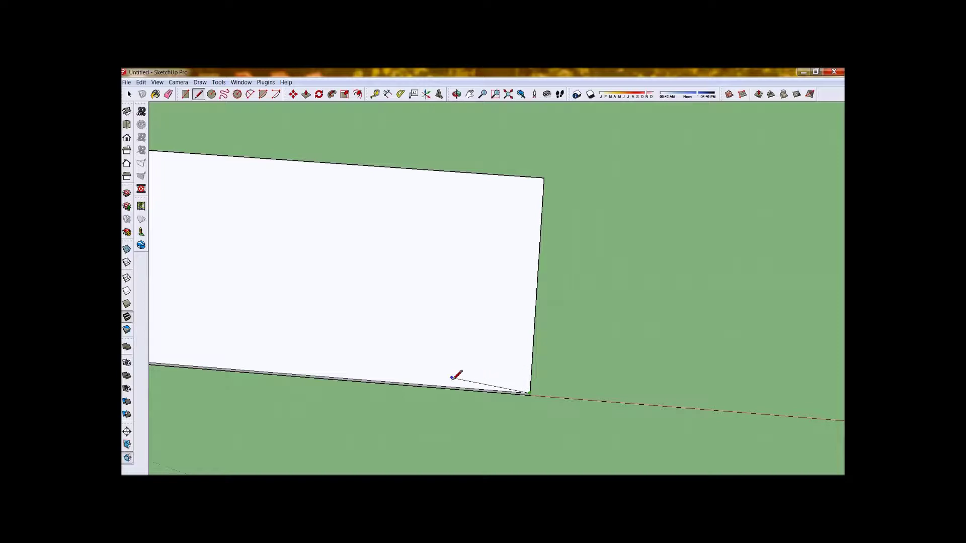
mouse_move(402, 380)
middle_down()
mouse_move(425, 379)
mouse_move(420, 446)
mouse_move(413, 431)
middle_up()
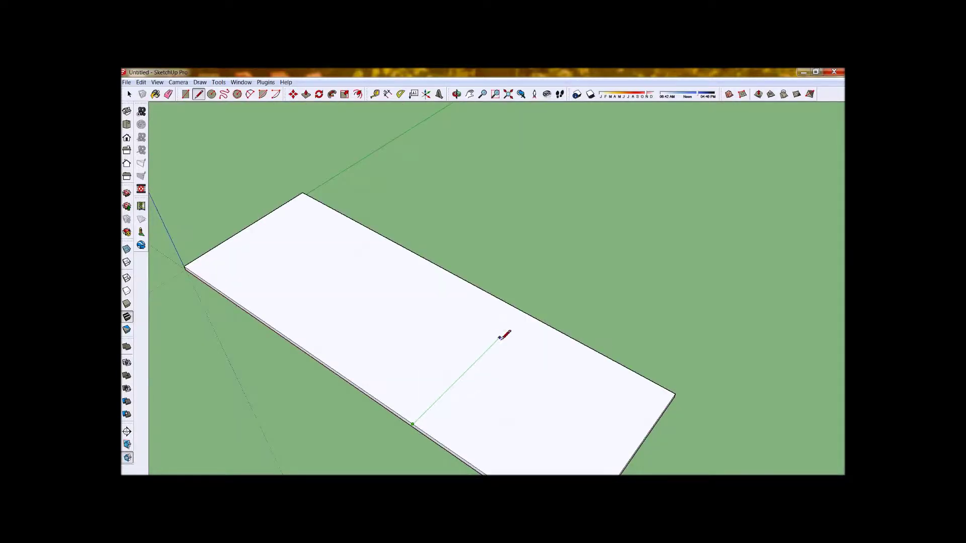
scroll(390, 362, down, 3)
mouse_move(390, 362)
middle_down()
mouse_move(508, 430)
mouse_move(441, 221)
middle_up()
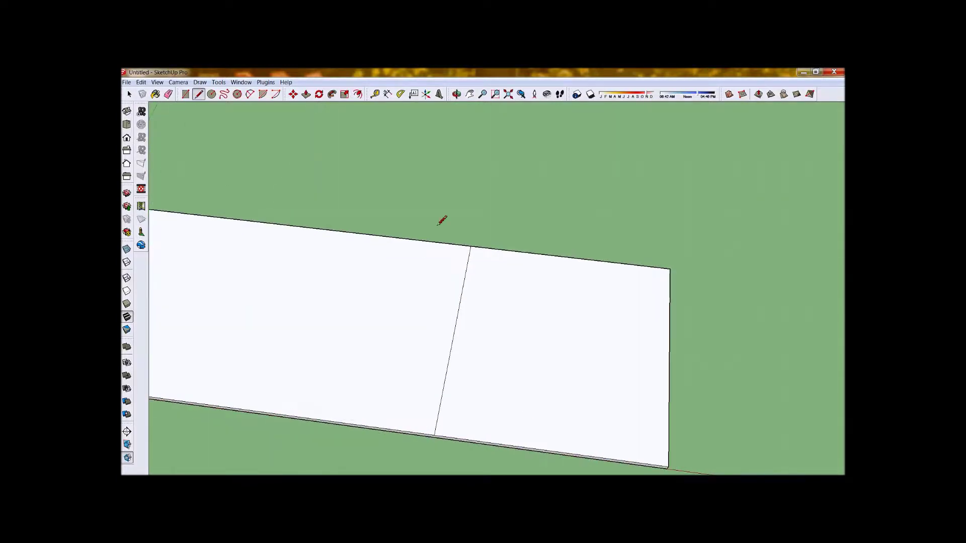
Draw a quarter-circle pie centred on the cross line's front endpoint, from its back endpoint to the front edge, and erase the cross line.
click(250, 94)
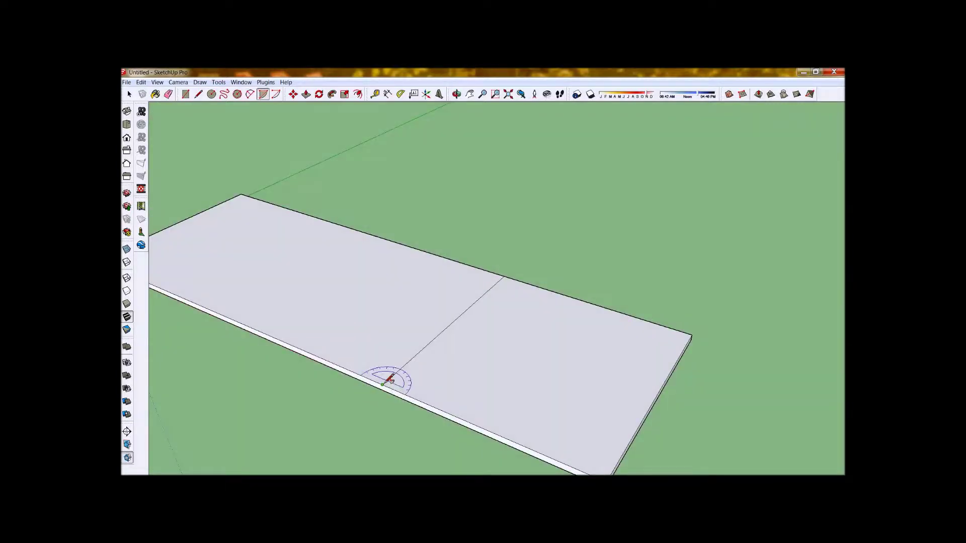
click(383, 385)
click(504, 276)
click(560, 414)
middle_drag(560, 414, 443, 242)
click(168, 94)
click(434, 358)
middle_drag(647, 289, 433, 311)
Push the corner area outside the arc down through the slab's thickness to leave a rounded end.
click(306, 95)
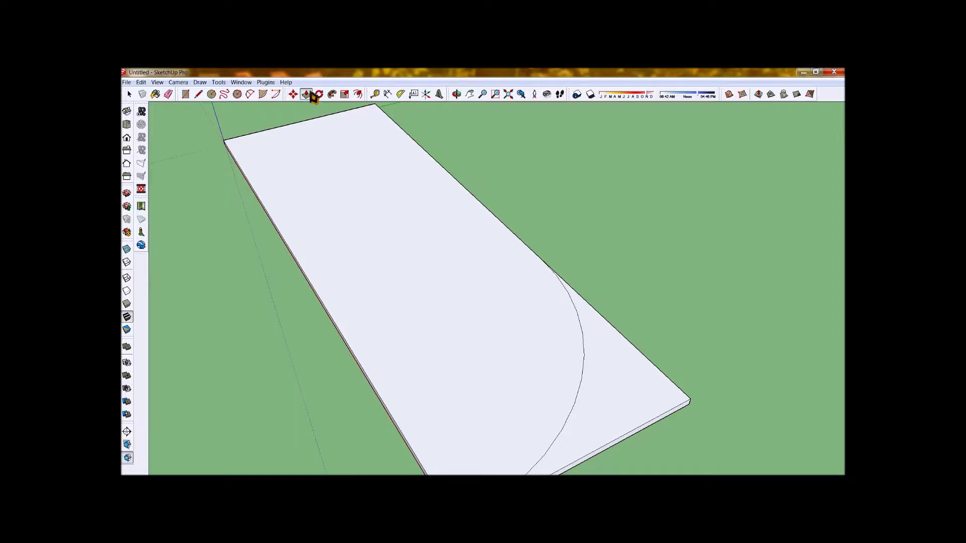
drag(605, 362, 608, 398)
middle_drag(609, 399, 394, 360)
scroll(387, 362, up, 2)
scroll(383, 365, down, 3)
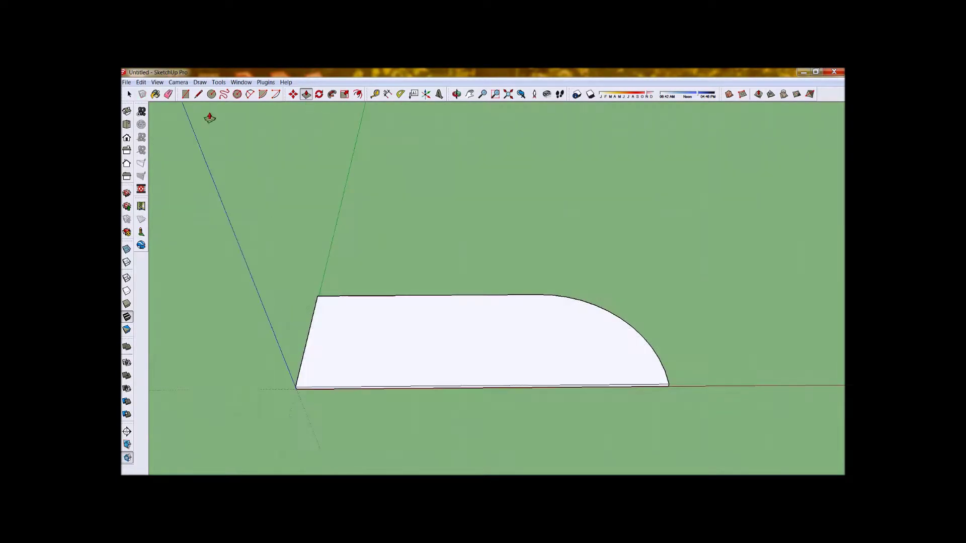
Make a group of the rounded slab's selected geometry and open the group for editing.
click(128, 94)
double_click(407, 363)
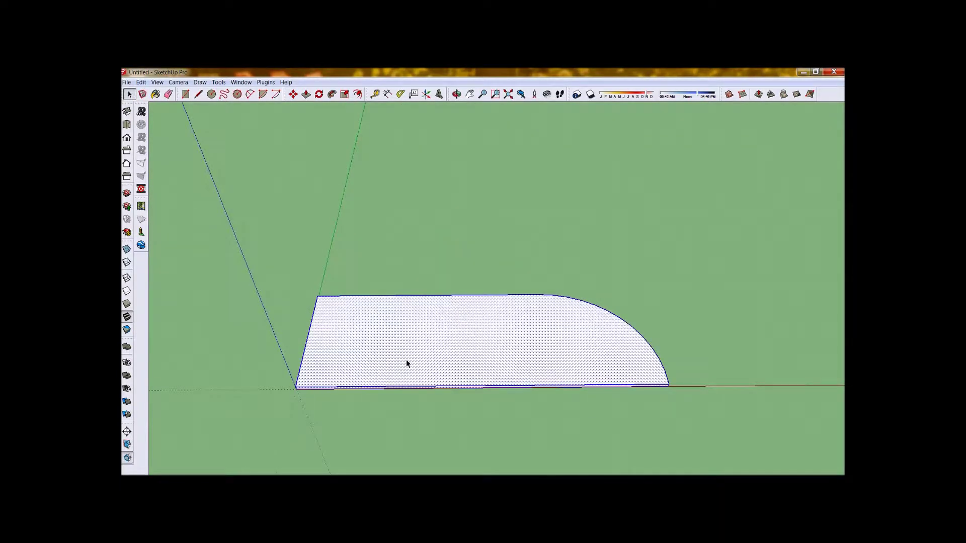
right_click(350, 336)
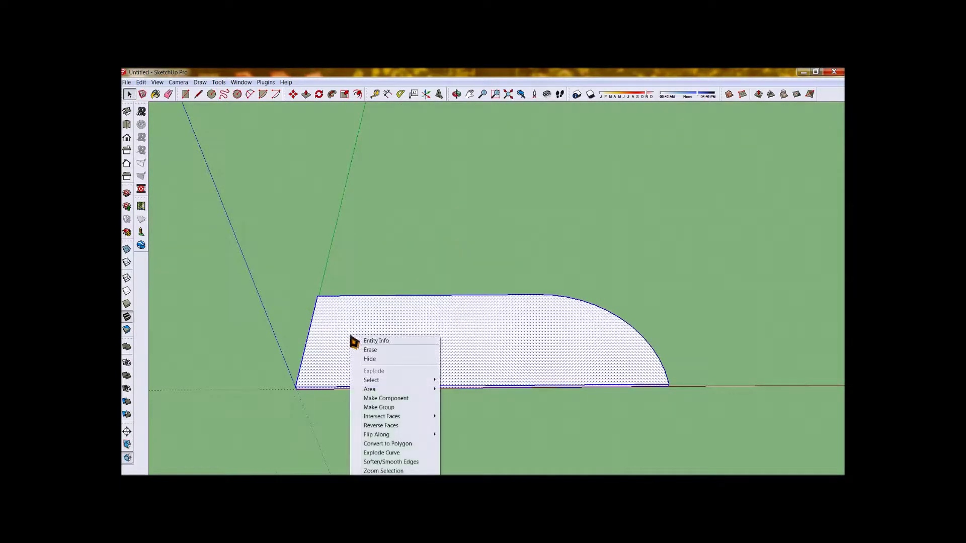
click(406, 407)
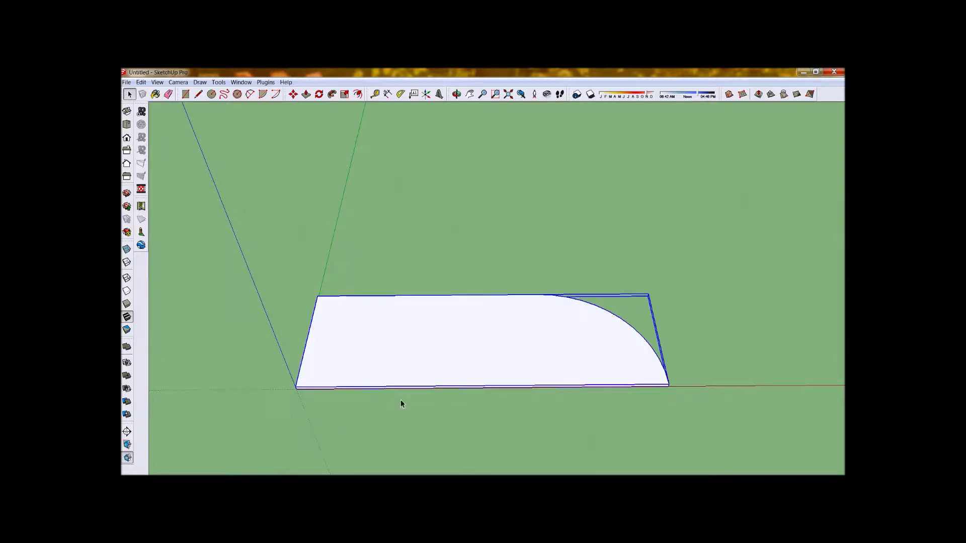
scroll(399, 360, up, 3)
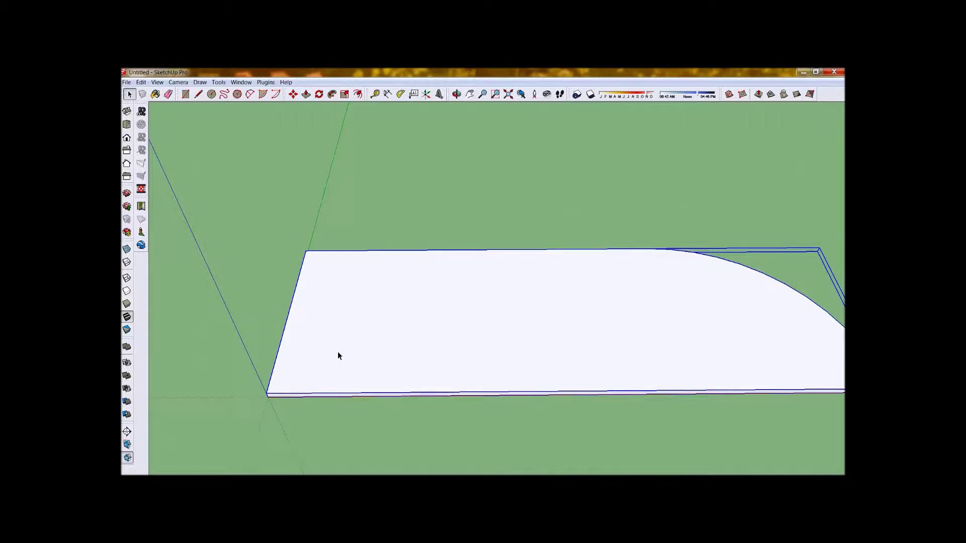
double_click(338, 355)
Draw a curved edge profile on the slab's front side at the origin corner, using a vertical line and an arc, and erase the line.
scroll(281, 405, up, 2)
mouse_move(280, 405)
middle_down()
mouse_move(291, 416)
mouse_move(355, 295)
mouse_move(390, 261)
mouse_move(354, 365)
mouse_move(334, 390)
mouse_move(362, 319)
mouse_move(337, 228)
mouse_move(376, 261)
mouse_move(405, 256)
mouse_move(375, 268)
middle_up()
key(l)
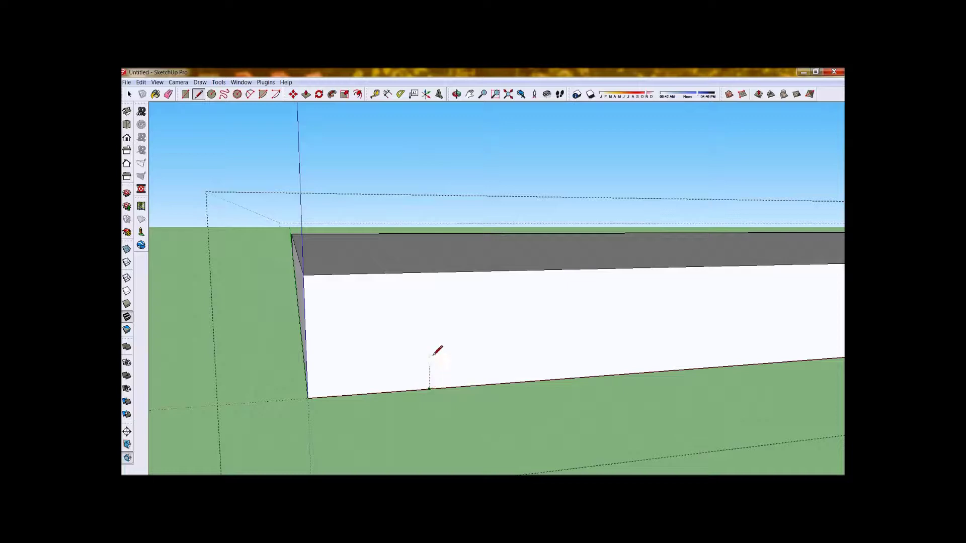
click(430, 389)
click(251, 95)
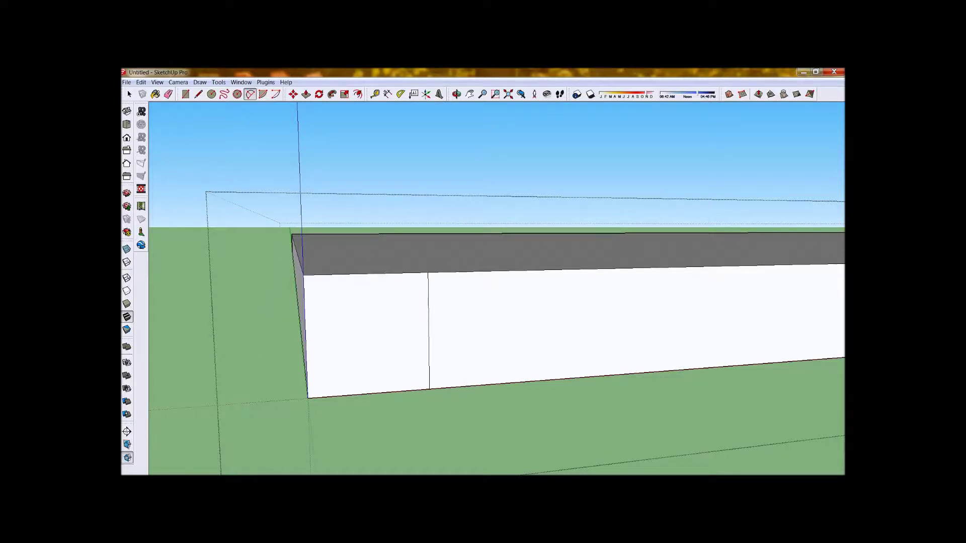
click(427, 273)
click(308, 398)
click(169, 94)
click(429, 324)
mouse_move(458, 319)
middle_down()
mouse_move(442, 288)
mouse_move(388, 345)
mouse_move(427, 306)
mouse_move(394, 360)
mouse_move(455, 293)
mouse_move(377, 319)
middle_up()
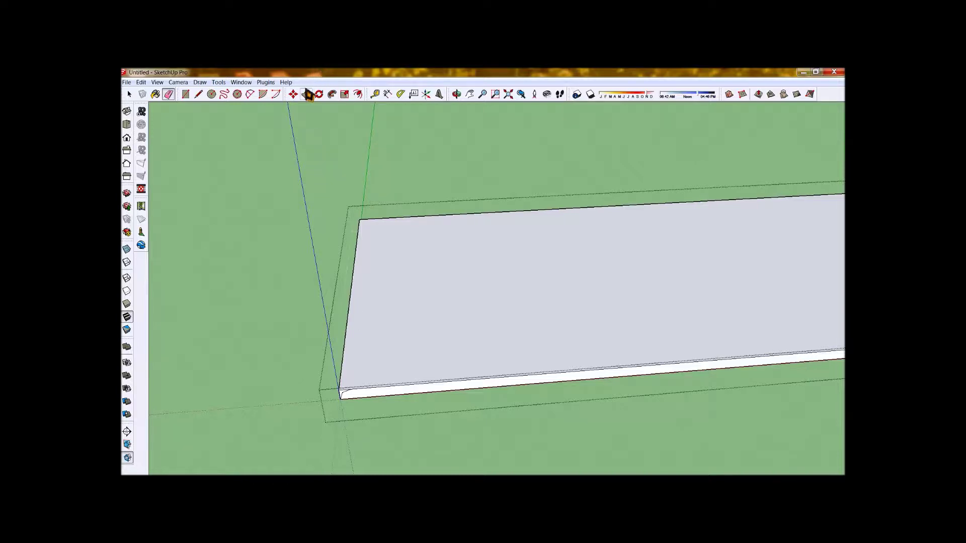
Run Follow Me with the corner profile around the slab's top perimeter to shape its edge.
click(332, 94)
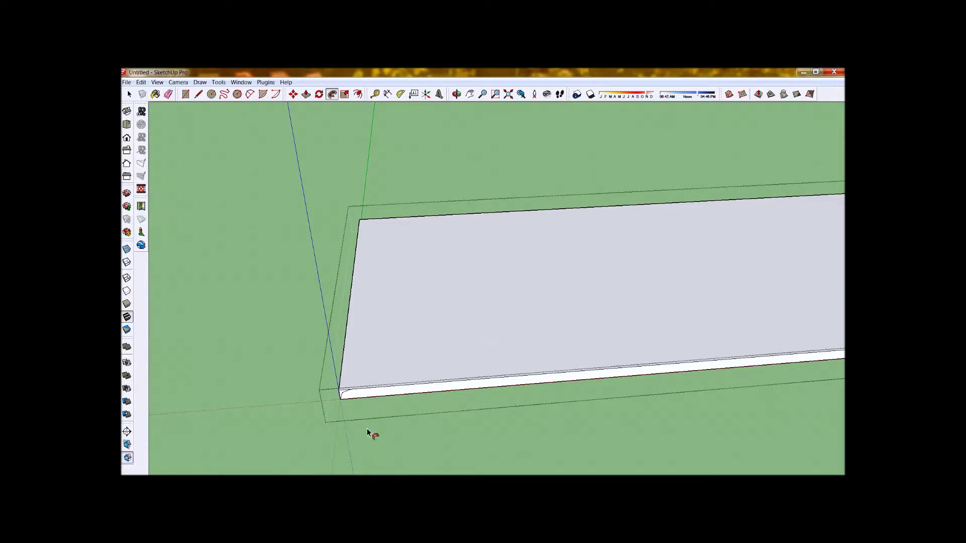
click(342, 387)
scroll(437, 218, down, 3)
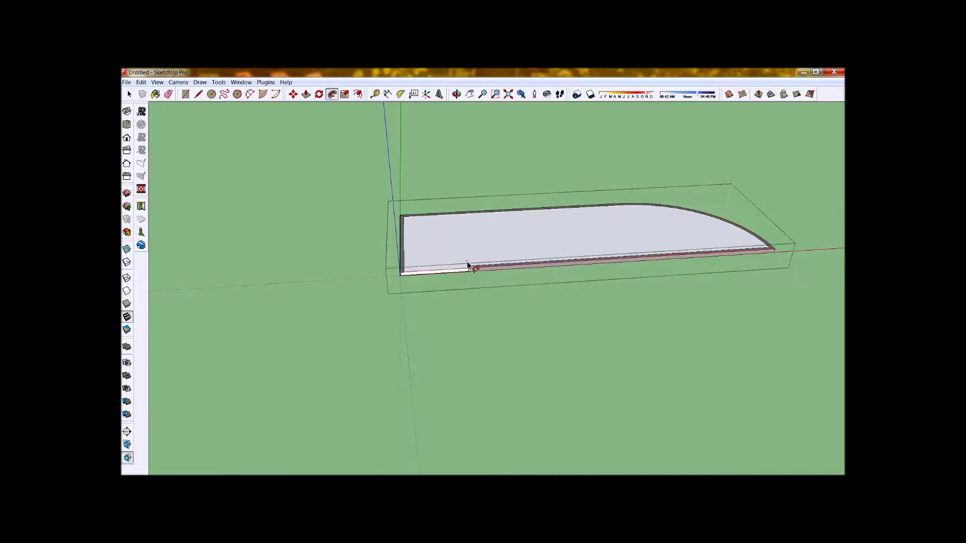
scroll(403, 276, up, 5)
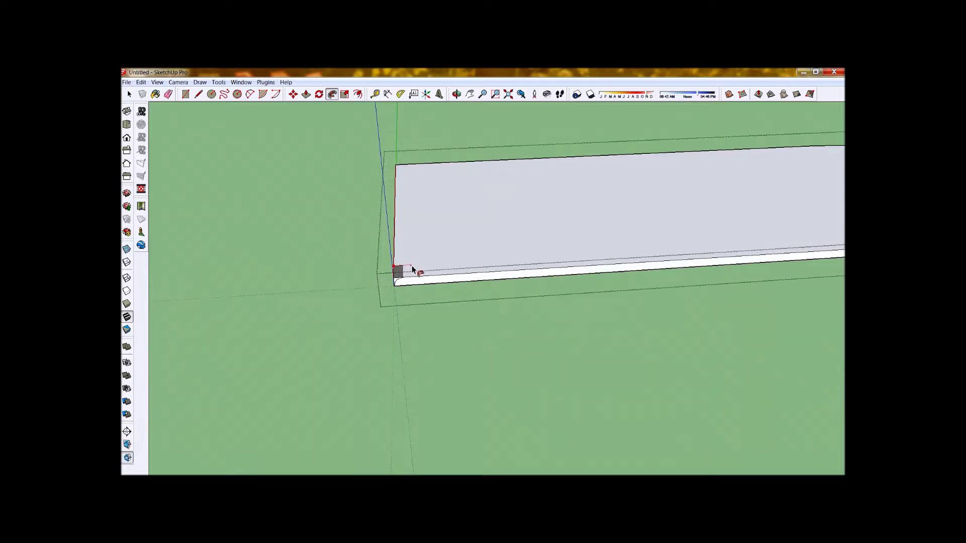
scroll(418, 290, up, 4)
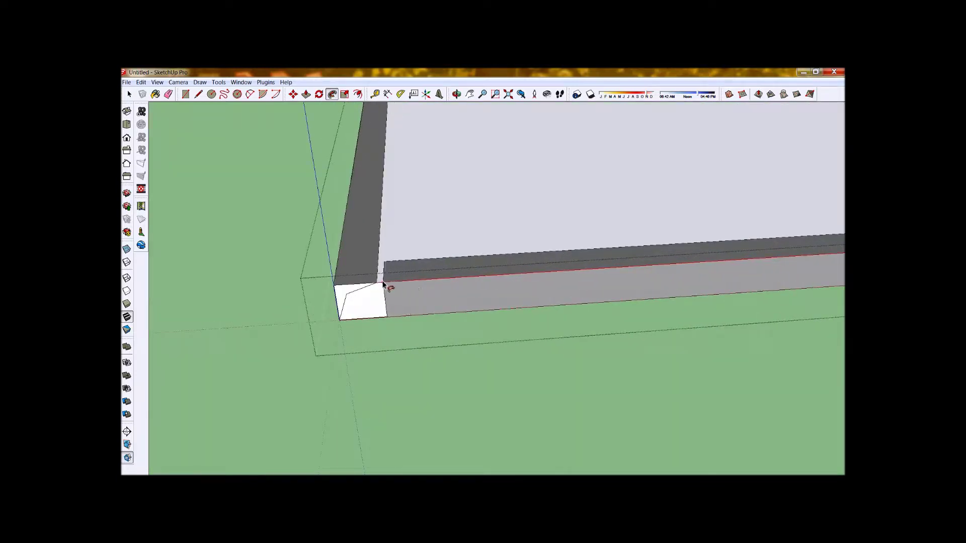
click(344, 288)
scroll(372, 307, down, 4)
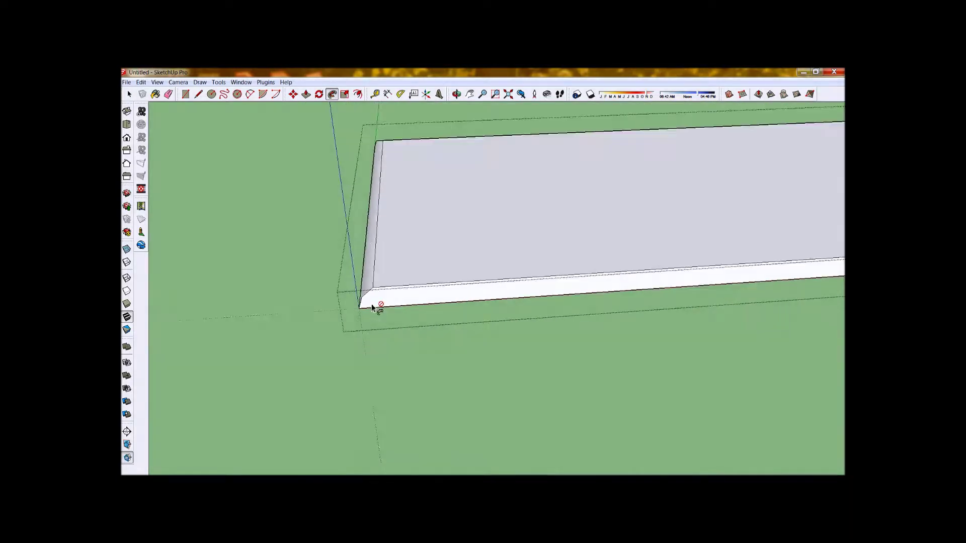
scroll(372, 307, down, 6)
middle_drag(489, 254, 244, 231)
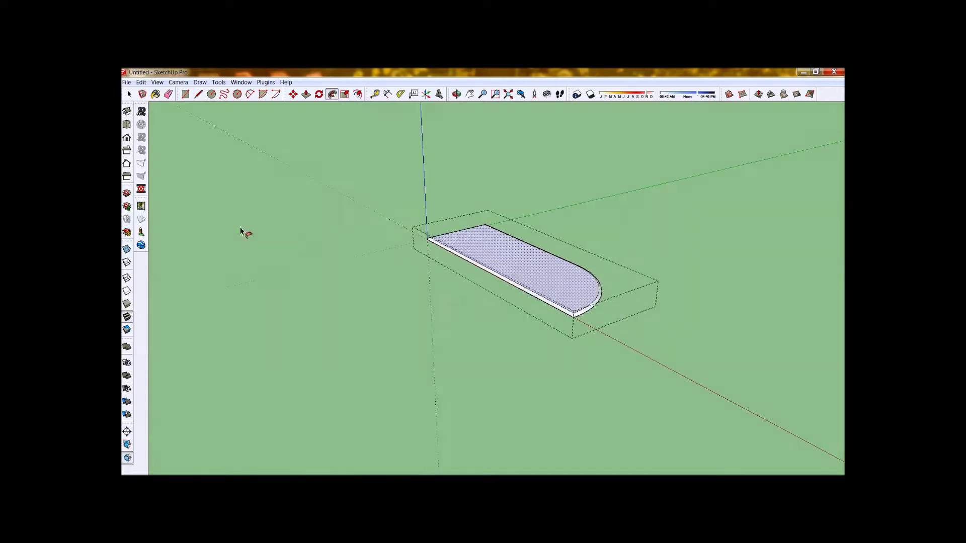
Select the whole slab inside the group and set its Soften Edges angle between normals to 0 degrees.
scroll(581, 291, up, 3)
scroll(603, 277, up, 2)
mouse_move(625, 265)
middle_down()
mouse_move(685, 222)
mouse_move(685, 334)
mouse_move(518, 250)
mouse_move(729, 453)
middle_up()
scroll(729, 453, down, 2)
click(130, 96)
triple_click(463, 327)
right_click(374, 346)
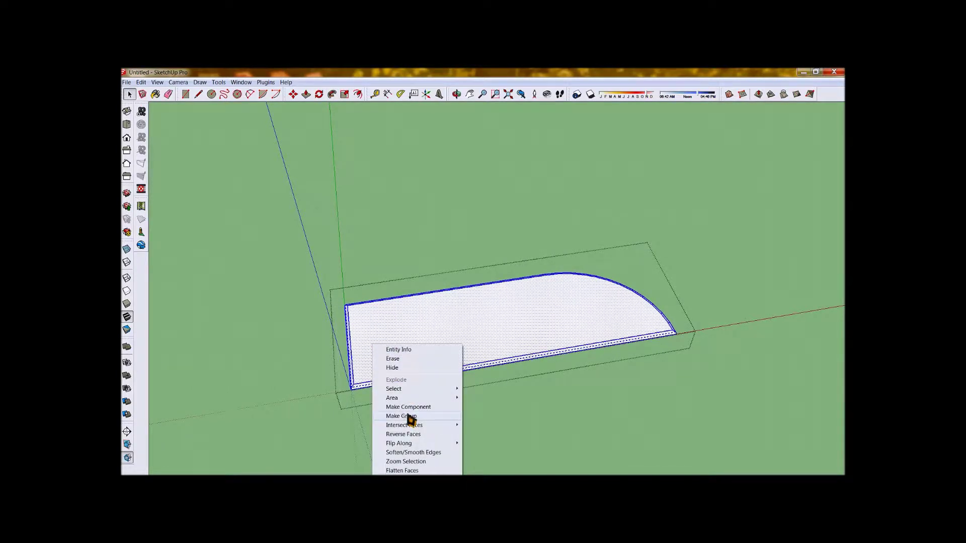
click(409, 452)
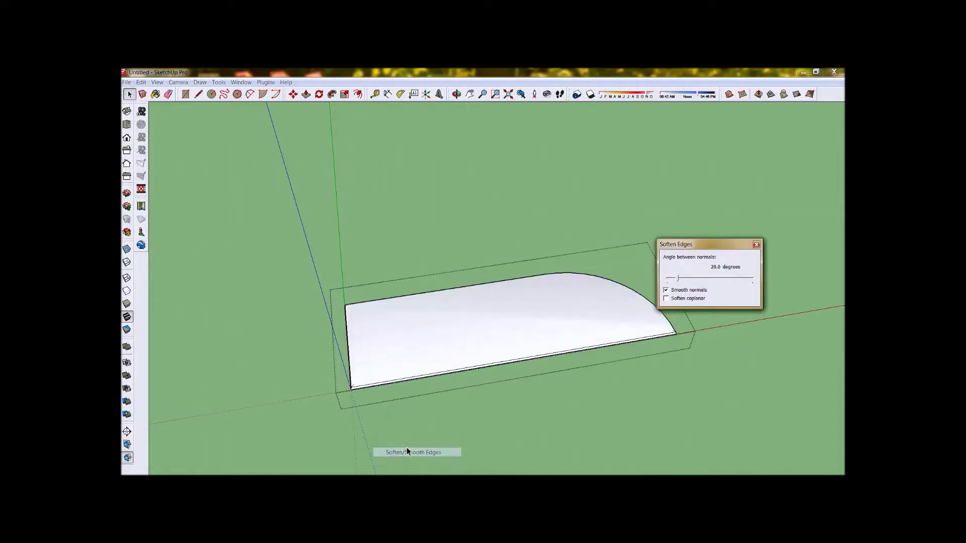
drag(677, 279, 654, 287)
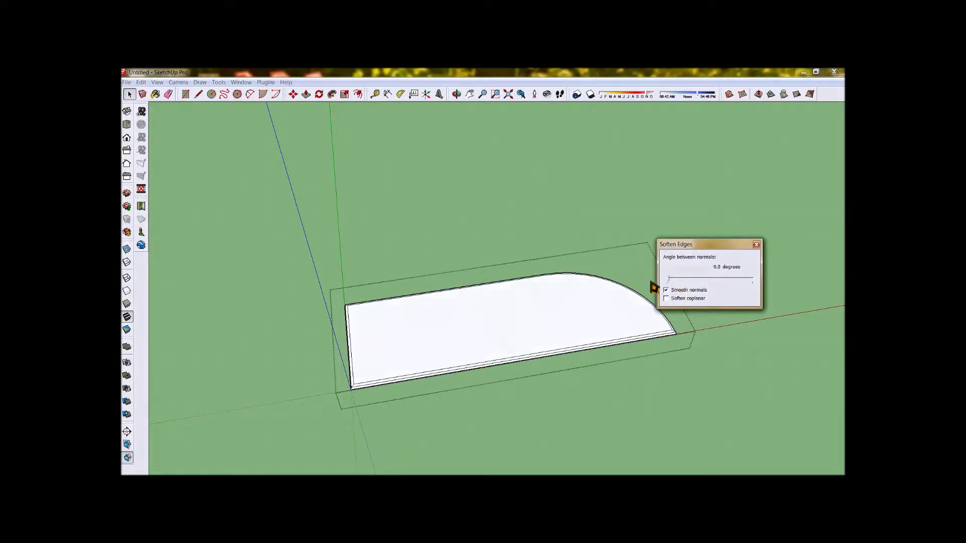
click(756, 245)
Deselect the geometry and examine the shaped edge around the slab's rounded end and straight sides.
scroll(675, 315, up, 6)
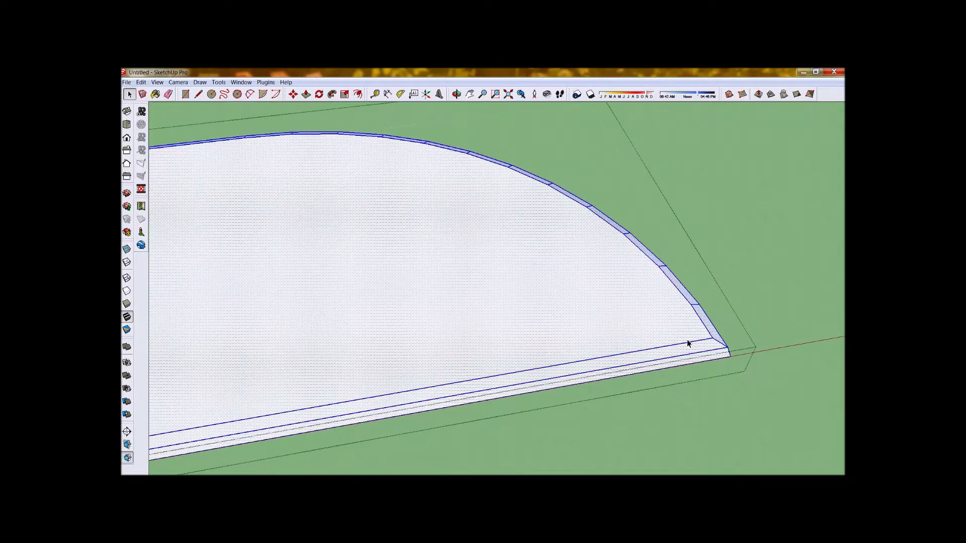
middle_drag(690, 340, 399, 307)
click(689, 337)
scroll(689, 336, down, 5)
middle_drag(690, 336, 449, 340)
scroll(449, 341, down, 2)
scroll(578, 359, up, 4)
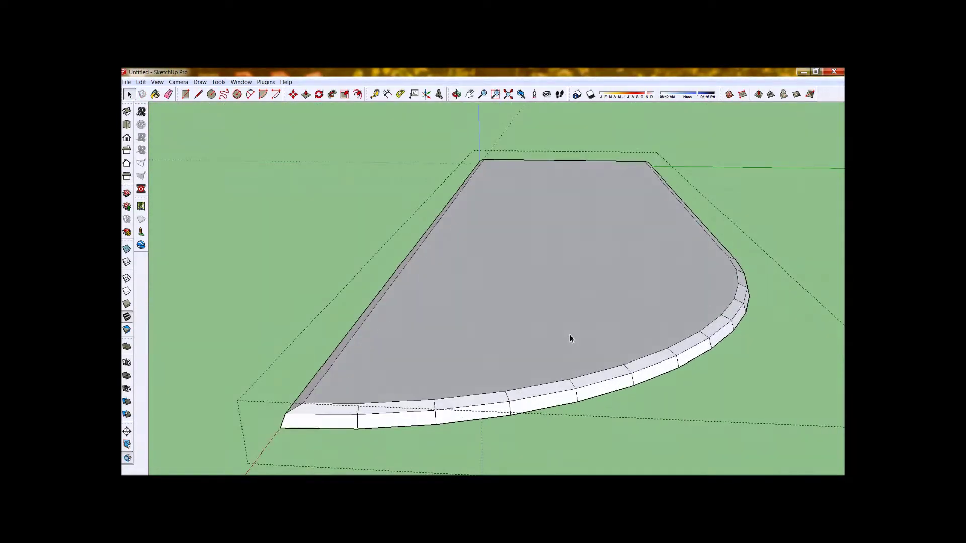
middle_drag(588, 332, 625, 384)
scroll(377, 334, up, 3)
scroll(397, 342, down, 3)
scroll(571, 406, up, 3)
scroll(352, 403, up, 3)
middle_drag(351, 403, 701, 371)
scroll(626, 342, down, 6)
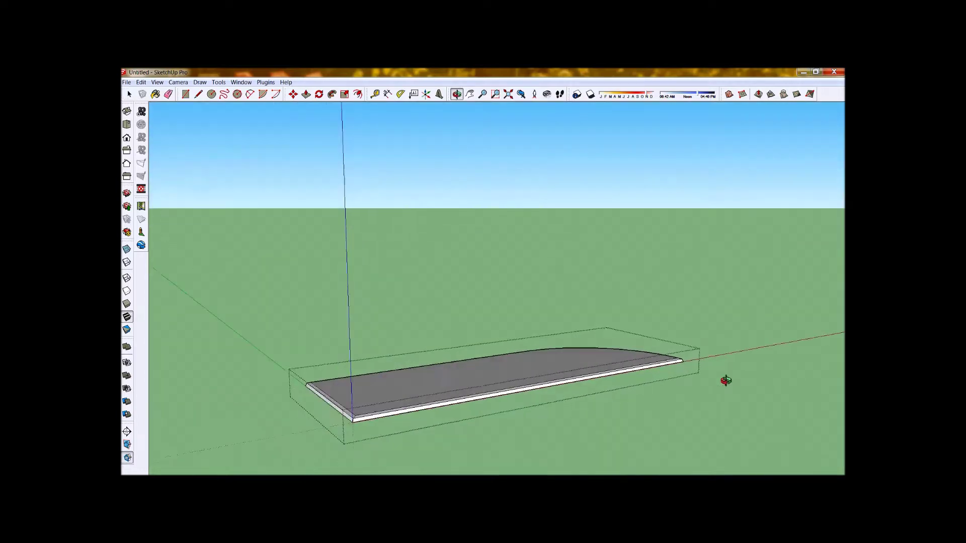
Raise the slab group vertically above the ground with the Move tool.
scroll(256, 425, up, 3)
middle_drag(257, 426, 406, 371)
scroll(406, 371, down, 3)
scroll(414, 408, up, 3)
scroll(330, 423, down, 3)
middle_drag(330, 423, 317, 136)
click(293, 95)
drag(418, 456, 414, 273)
middle_drag(427, 261, 695, 282)
scroll(535, 274, down, 3)
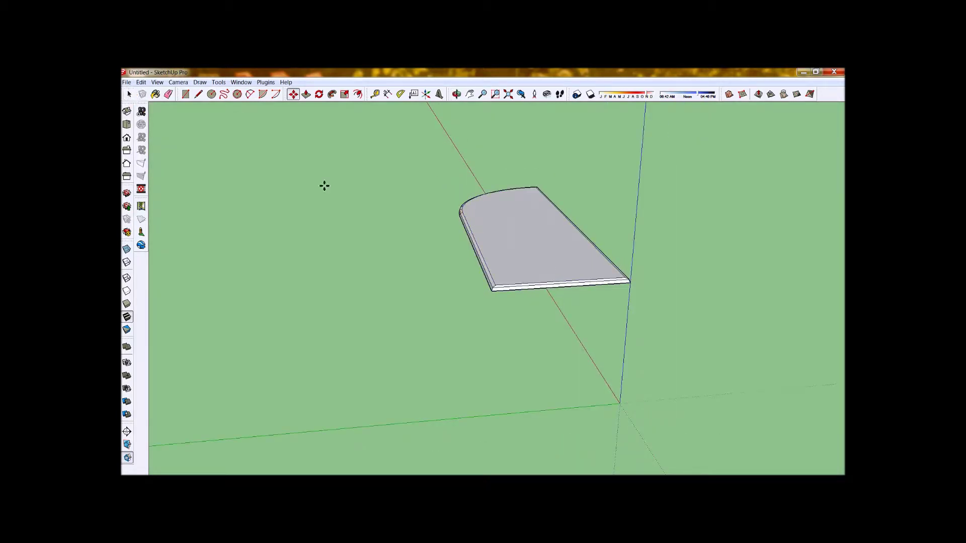
Draw a rectangle with lines on the slab's underside at the corner above the origin.
middle_drag(518, 258, 297, 133)
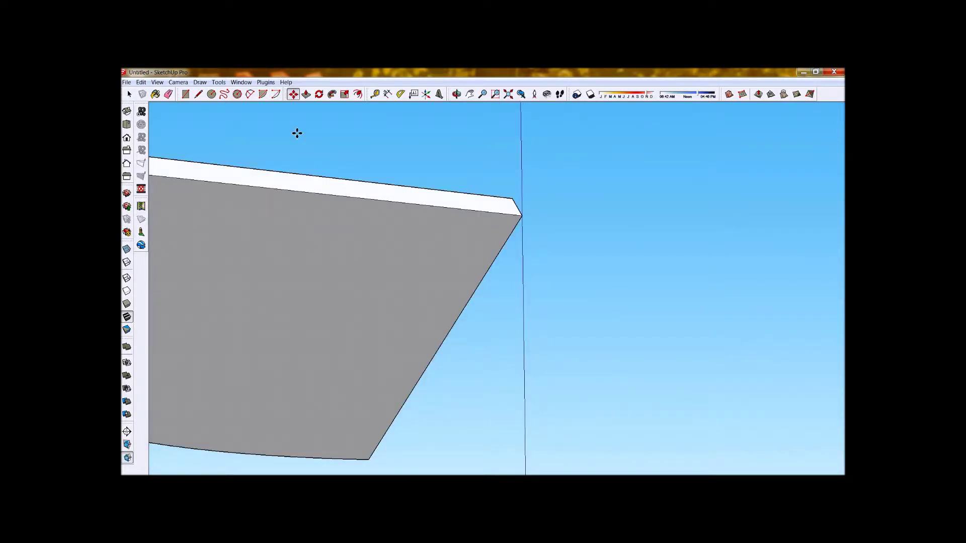
click(199, 94)
middle_drag(352, 242, 616, 127)
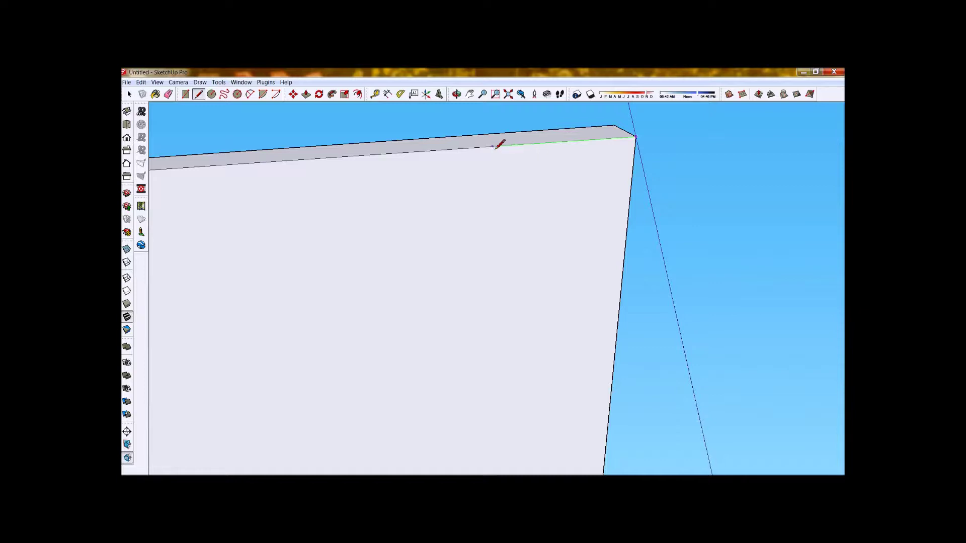
click(475, 148)
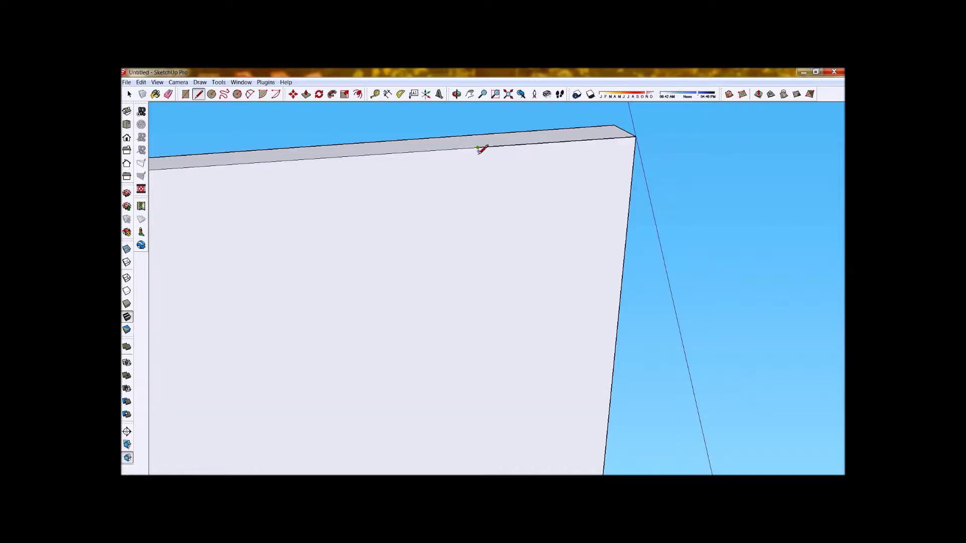
click(486, 206)
click(630, 198)
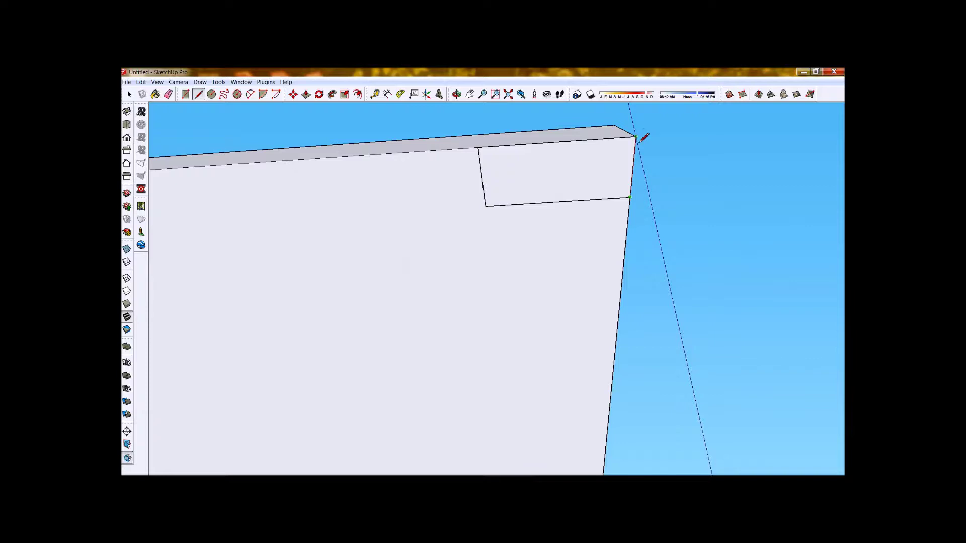
Draw a second, overlapping rectangle at the same underside corner and erase the inner lines to leave an L-shaped leg outline.
scroll(584, 185, down, 1)
scroll(610, 231, up, 3)
scroll(599, 228, down, 3)
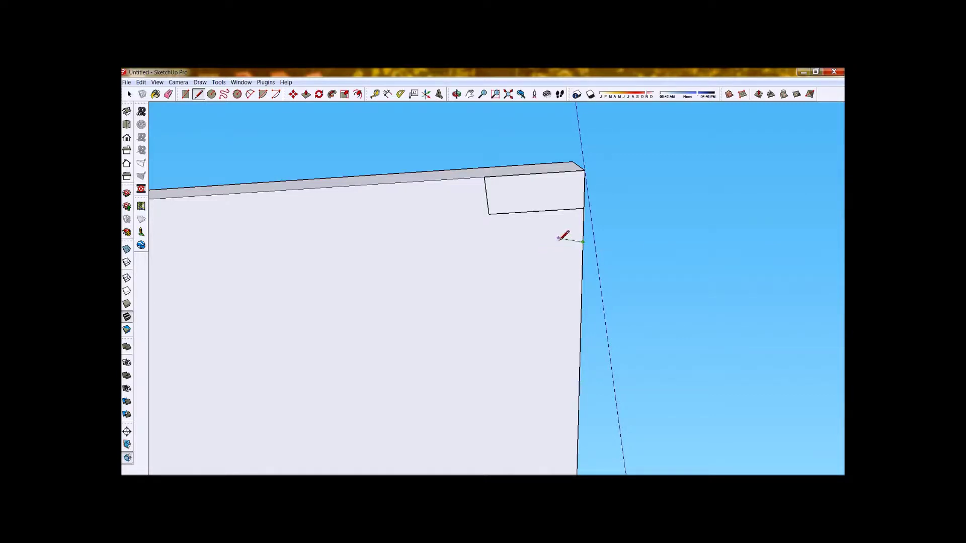
click(538, 245)
scroll(552, 193, up, 4)
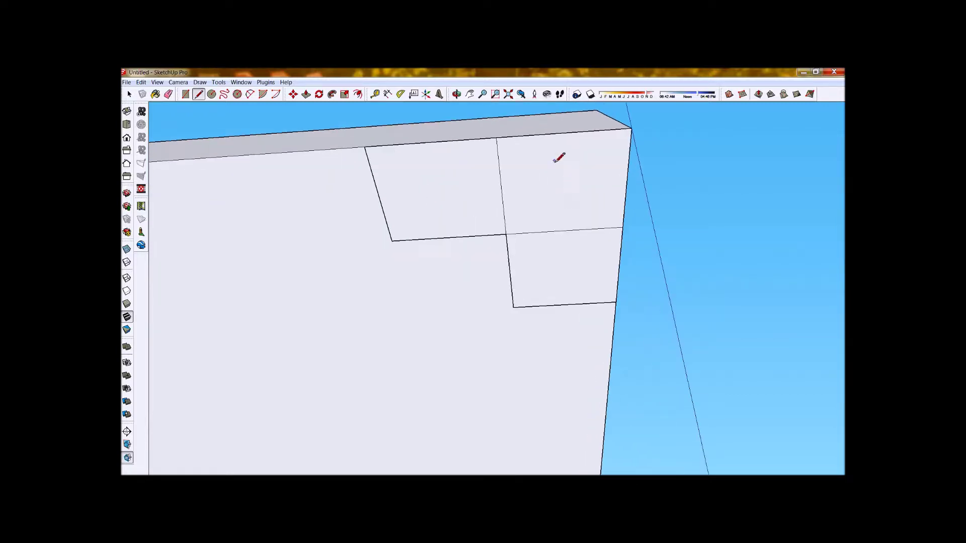
click(168, 94)
drag(489, 190, 568, 250)
Extrude the L-shaped outline from the slab's underside down to the ground with Push/Pull to form a leg.
scroll(498, 218, down, 4)
scroll(506, 168, down, 5)
mouse_move(499, 130)
middle_down()
mouse_move(511, 213)
mouse_move(603, 302)
mouse_move(510, 158)
middle_up()
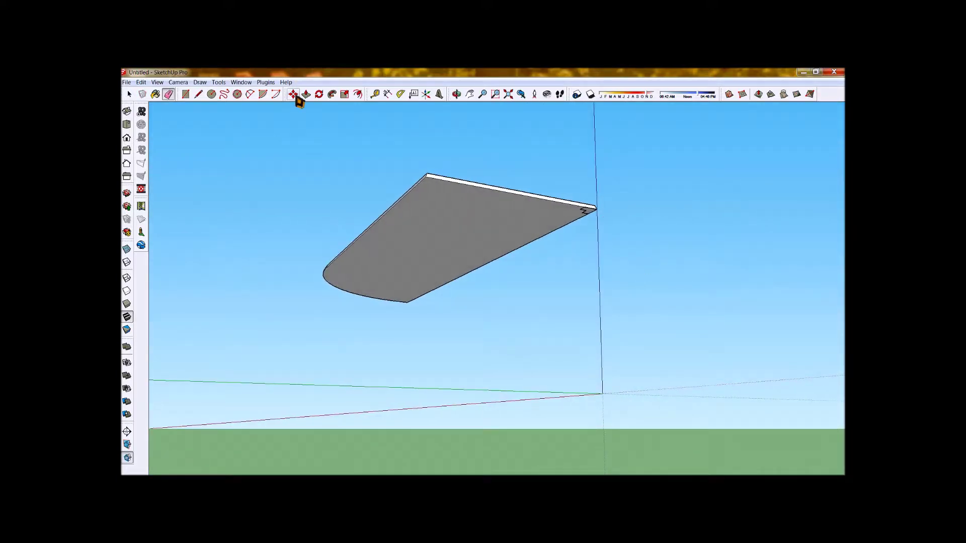
click(306, 95)
drag(591, 216, 604, 399)
Draw lines on the leg's bottom face from the inner notch corner, marking off the ends of both L arms.
mouse_move(604, 399)
middle_down()
mouse_move(399, 446)
mouse_move(535, 328)
mouse_move(450, 297)
middle_up()
scroll(424, 300, up, 3)
middle_drag(457, 261, 407, 217)
scroll(438, 446, up, 5)
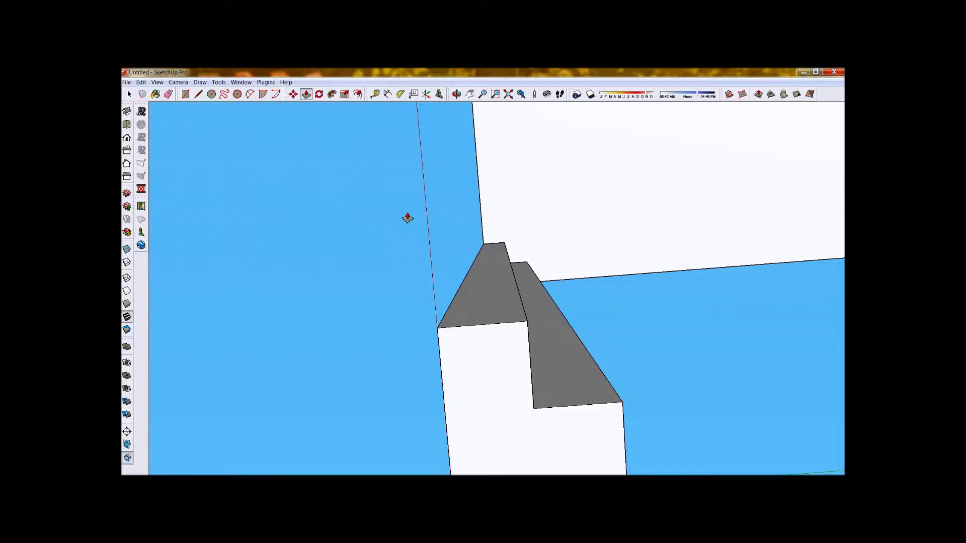
click(199, 95)
click(534, 408)
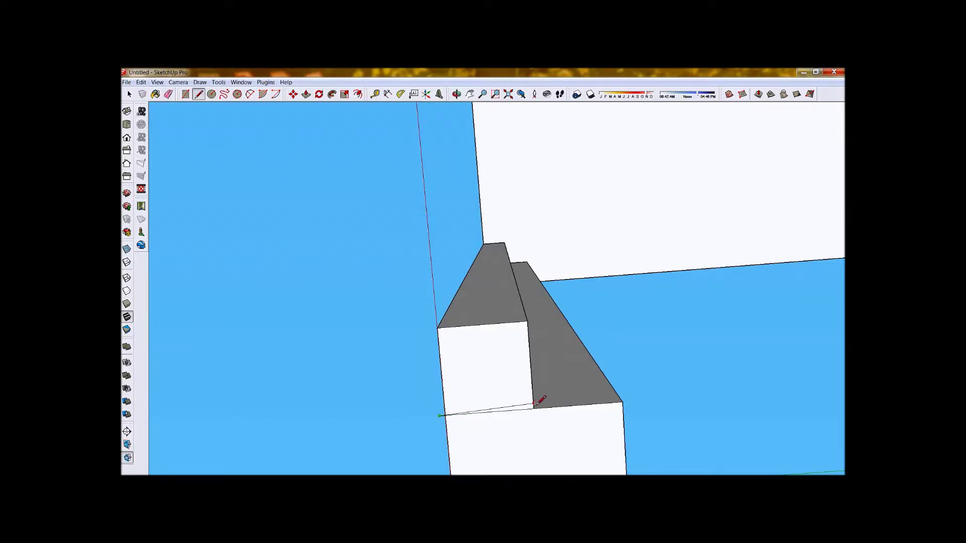
key(Escape)
click(445, 416)
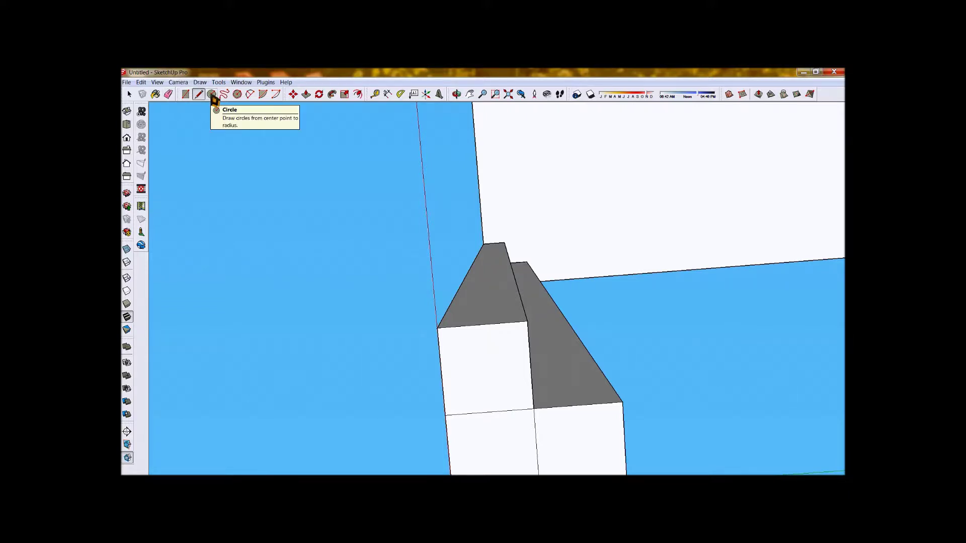
click(250, 96)
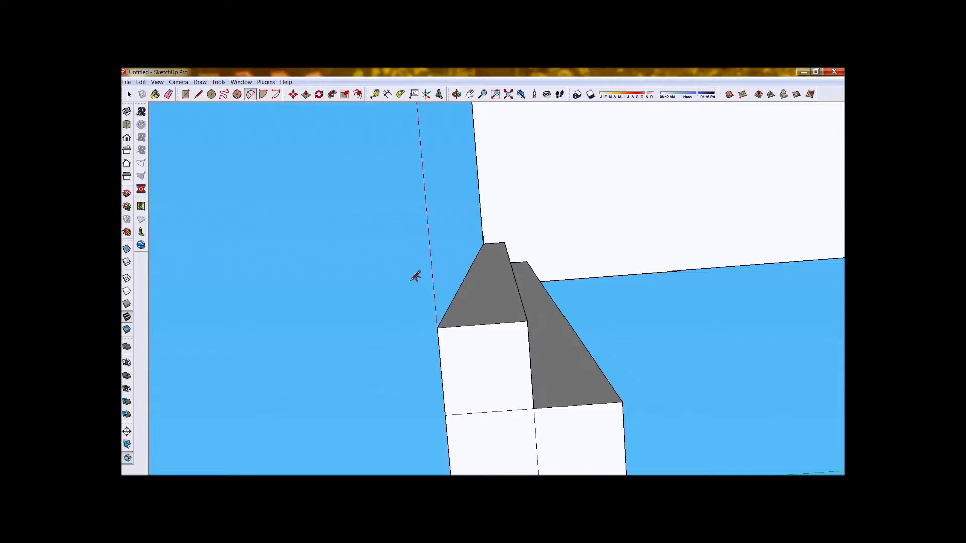
click(534, 409)
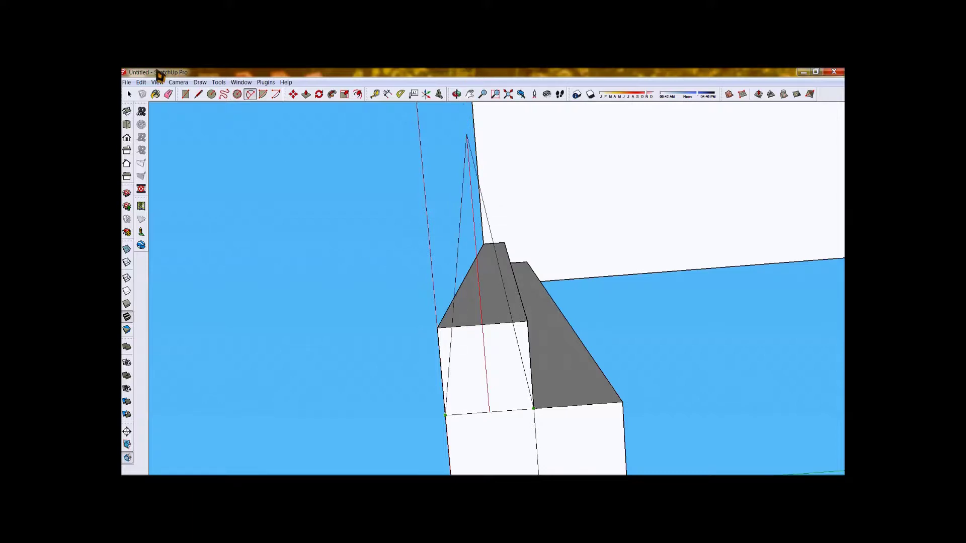
click(251, 98)
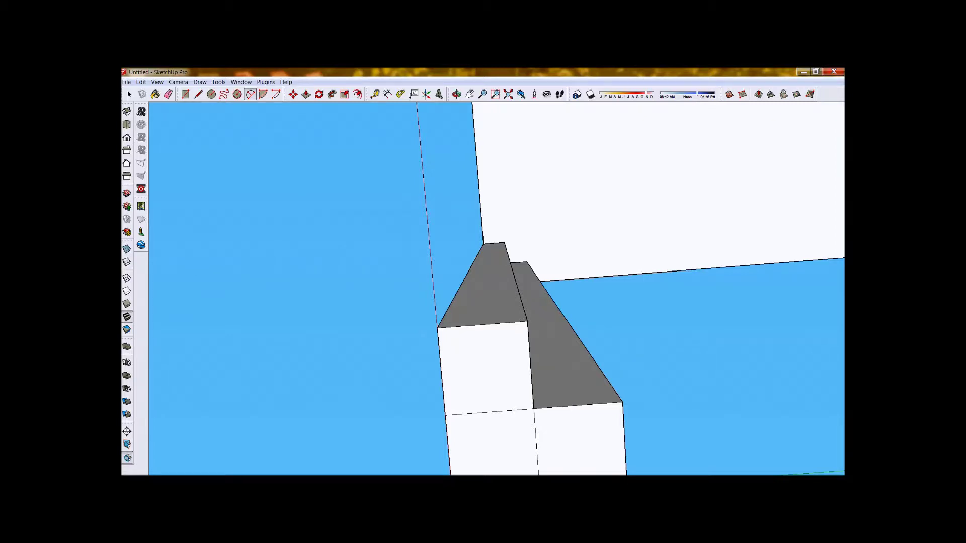
click(489, 412)
Draw an outward-bulging arc on each of the two dividing lines on the leg's bottom face.
click(250, 94)
click(534, 409)
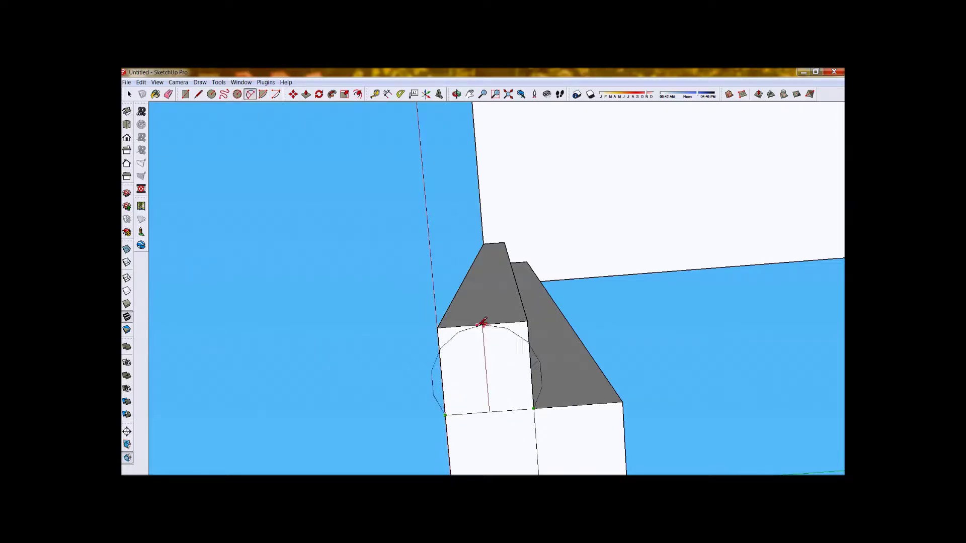
click(490, 365)
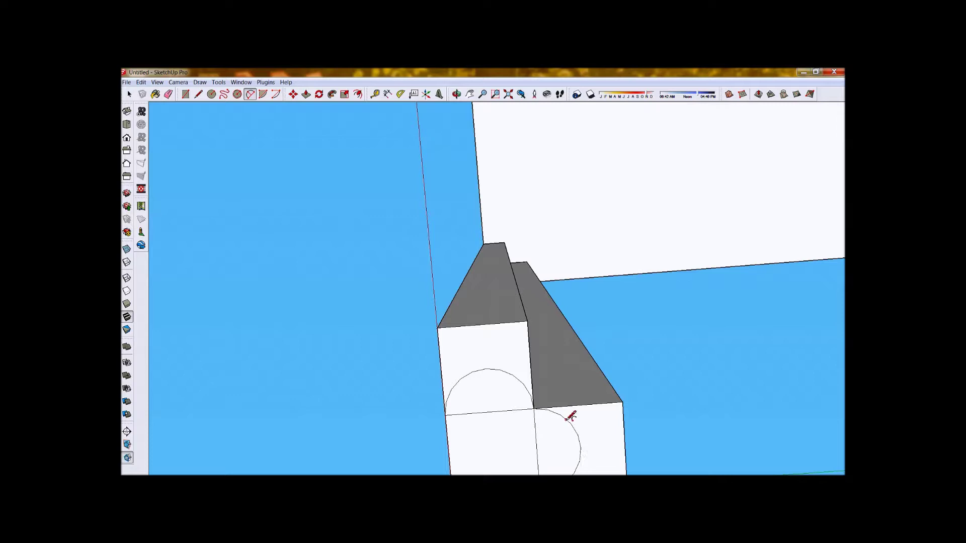
click(589, 452)
Push the leftover areas outside both arcs up along the leg's full height to round the ends of its L arms.
scroll(523, 460, up, 1)
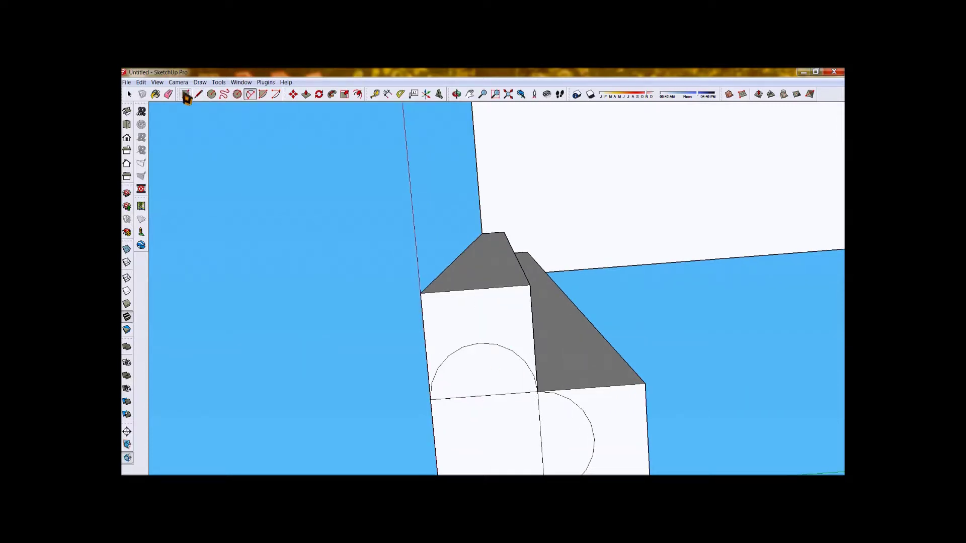
key(o)
drag(545, 448, 519, 426)
key(e)
mouse_move(519, 426)
middle_down()
mouse_move(508, 448)
mouse_move(473, 313)
middle_up()
click(306, 94)
drag(500, 427, 523, 157)
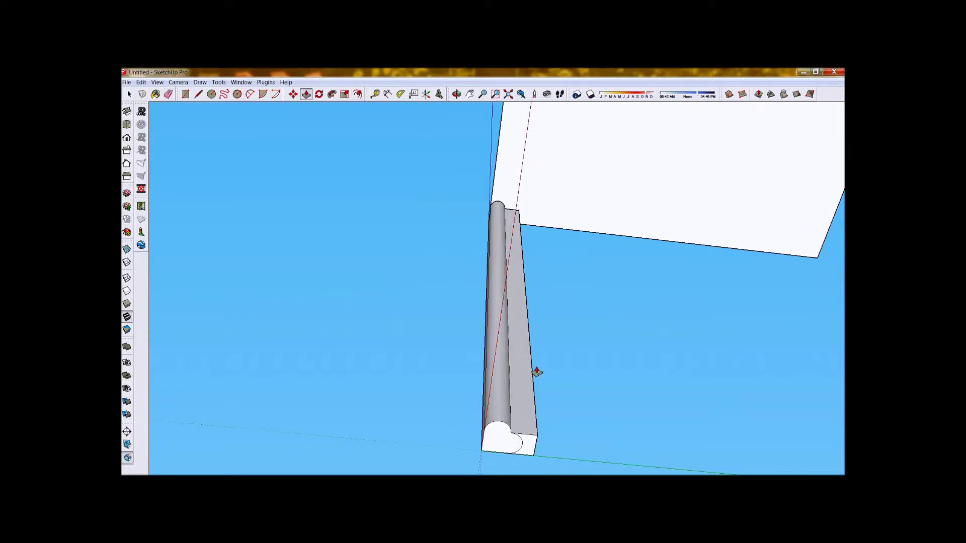
drag(530, 442, 554, 151)
Select all of the leg's geometry and make it a group.
middle_drag(564, 154, 711, 287)
click(129, 94)
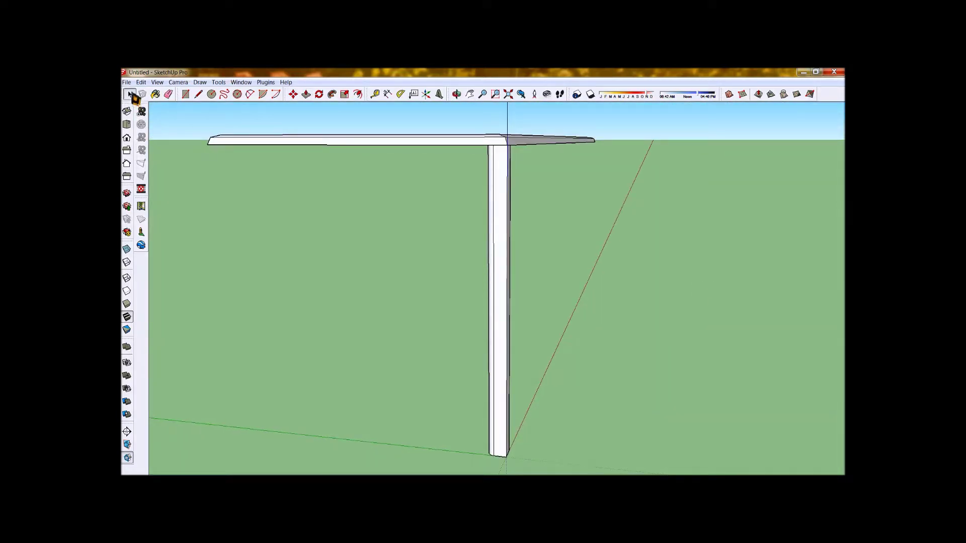
triple_click(510, 220)
right_click(505, 215)
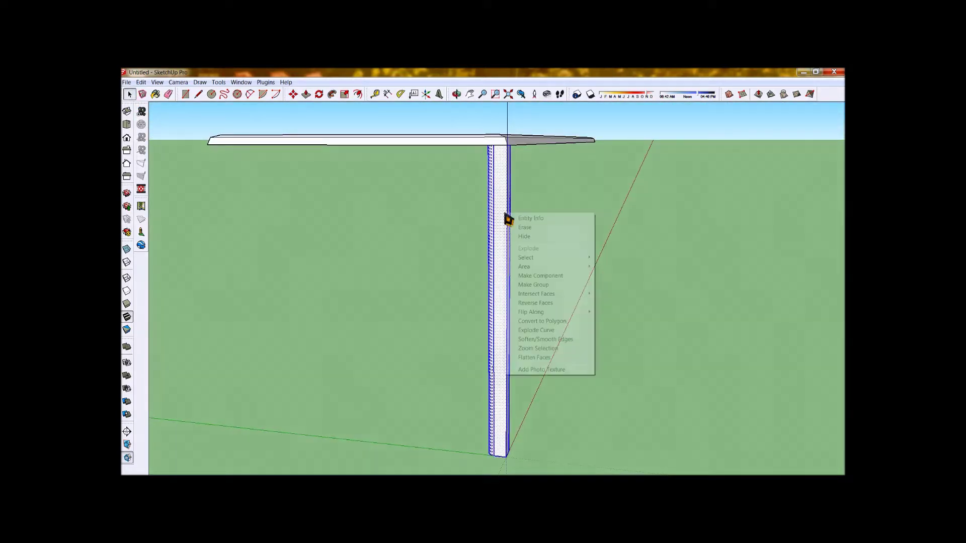
click(552, 284)
Copy the leg group to the other corner of the slab's straight end.
middle_drag(552, 285, 468, 134)
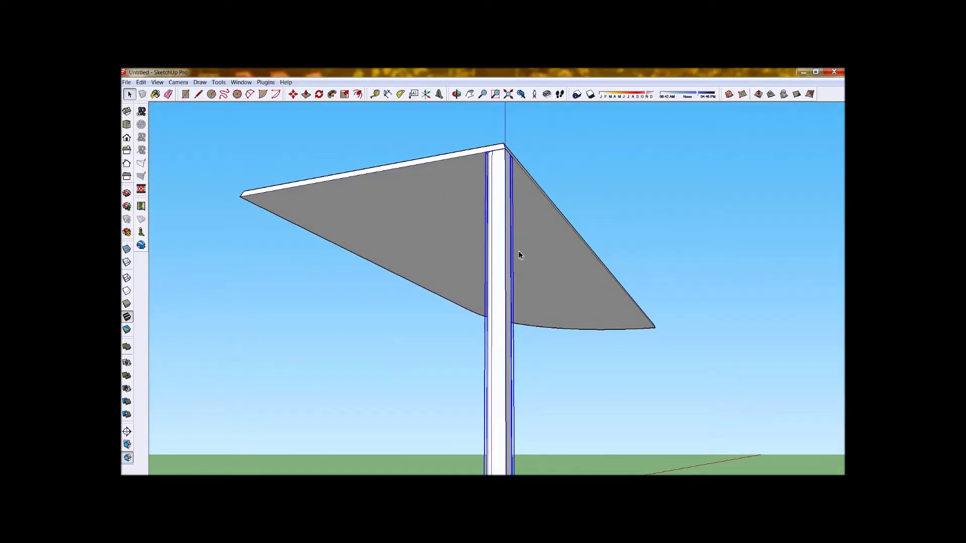
middle_drag(518, 251, 473, 229)
key(m)
click(535, 303)
key(ctrl)
click(423, 333)
middle_drag(424, 334, 567, 283)
scroll(373, 188, up, 5)
scroll(573, 299, down, 2)
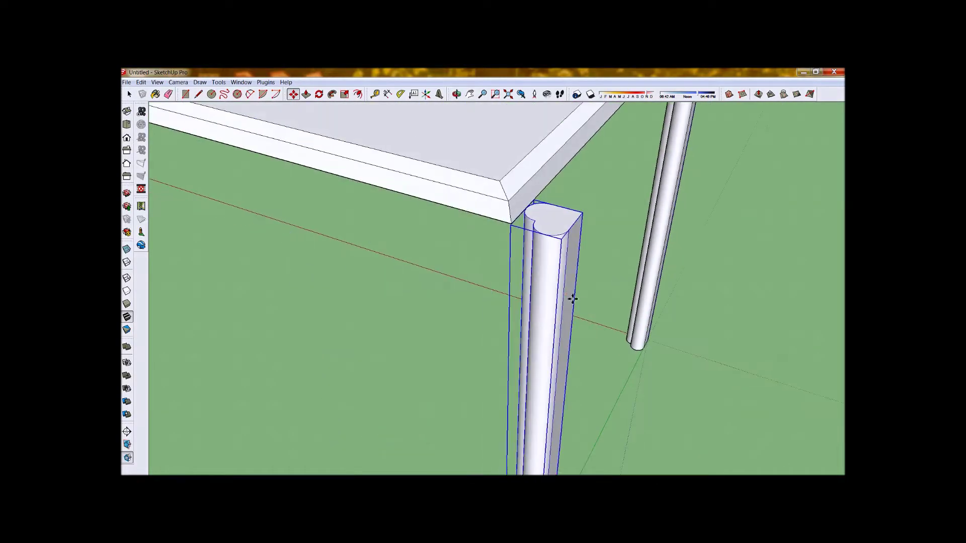
Rotate the copied leg so its square outer corner faces the slab's corner.
key(q)
click(547, 218)
click(527, 216)
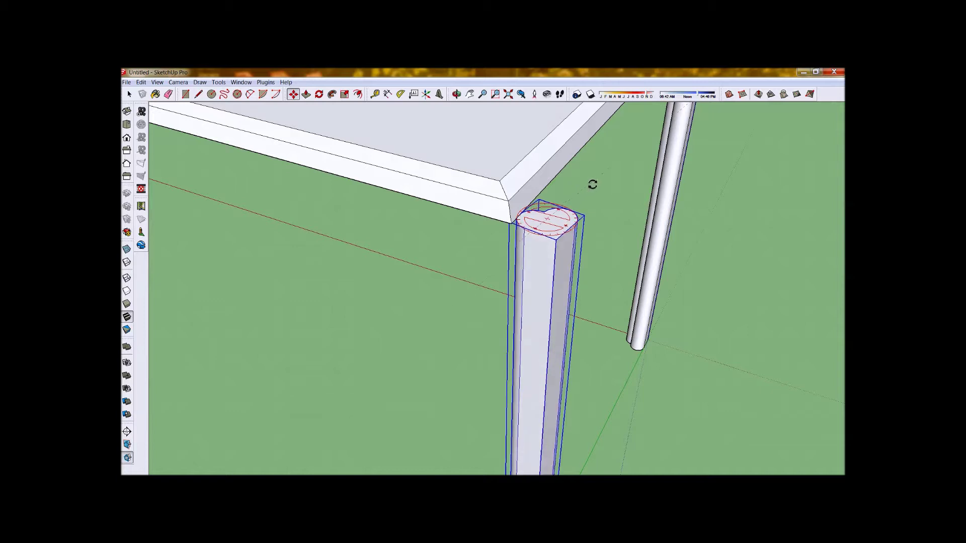
click(582, 180)
Move the rotated leg by its top outer corner onto the slab's bottom corner point.
key(m)
click(563, 240)
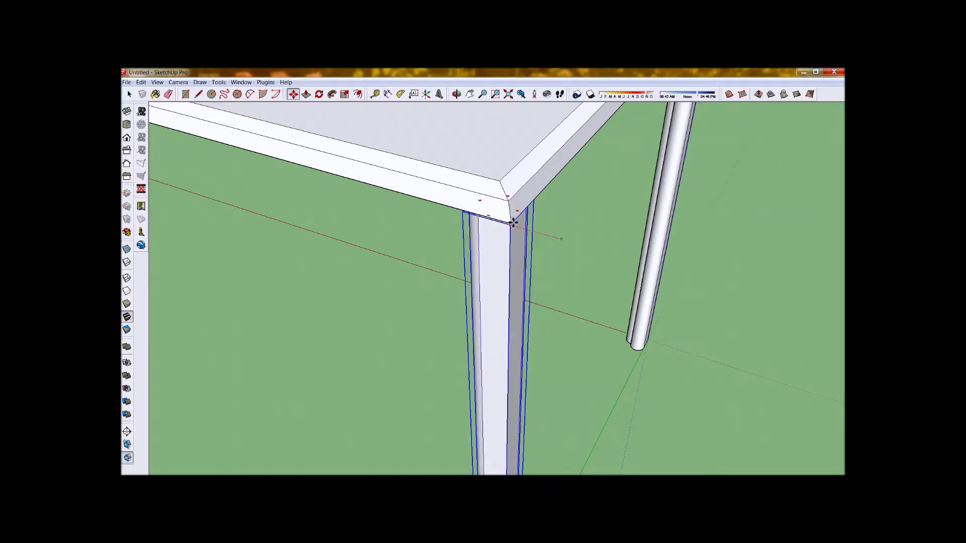
scroll(512, 224, up, 2)
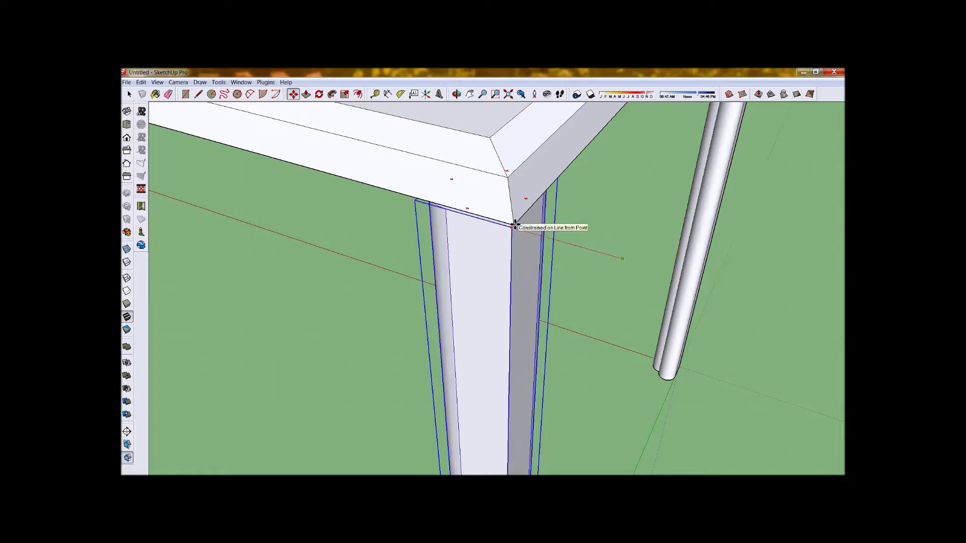
scroll(516, 225, up, 1)
scroll(515, 225, up, 1)
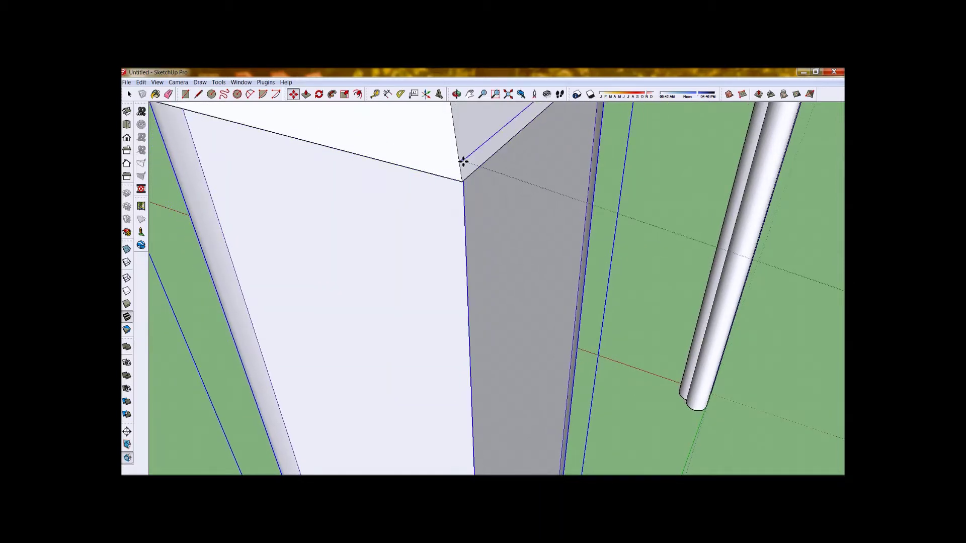
click(464, 181)
Copy the second leg toward the slab's remaining square corner, beside the rounded end.
scroll(518, 282, down, 6)
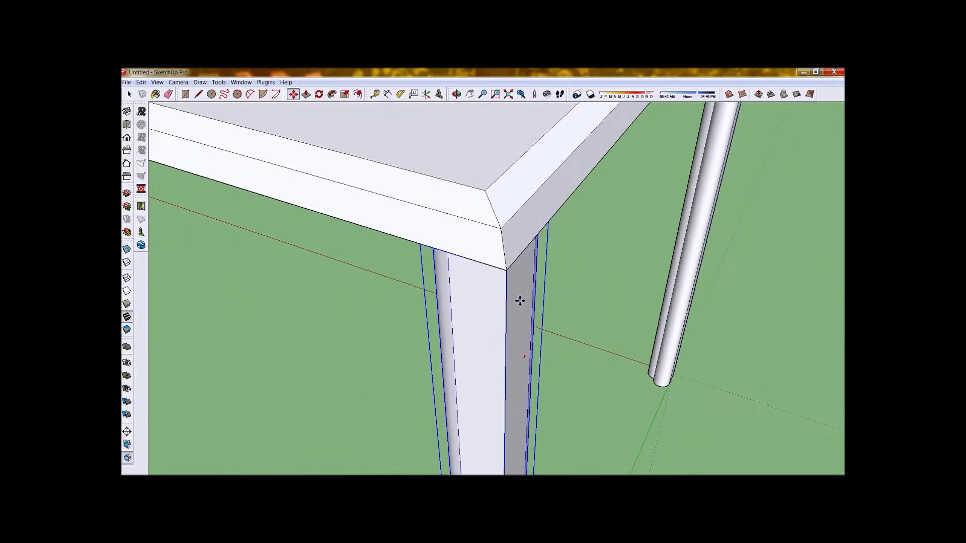
scroll(500, 303, down, 3)
middle_drag(501, 303, 573, 289)
click(490, 292)
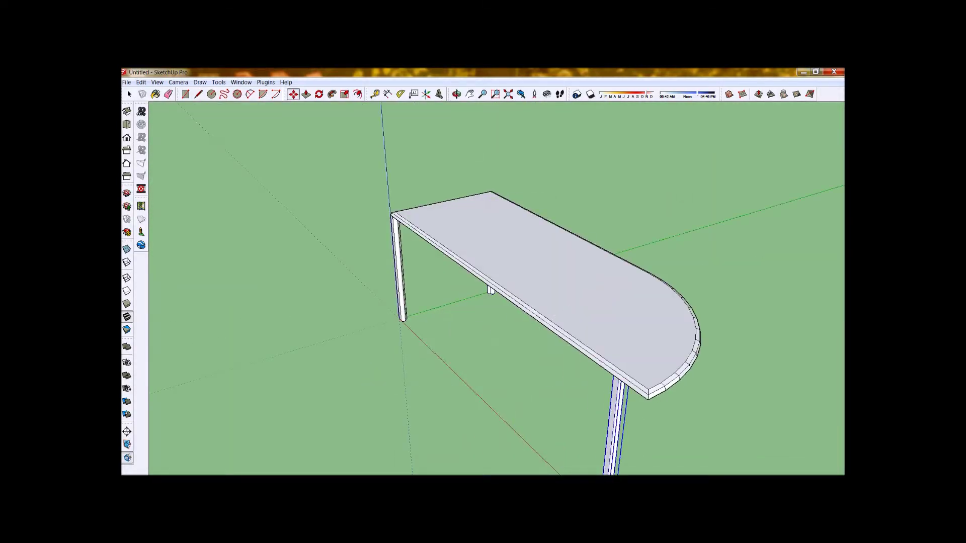
scroll(619, 370, up, 4)
middle_drag(619, 370, 759, 317)
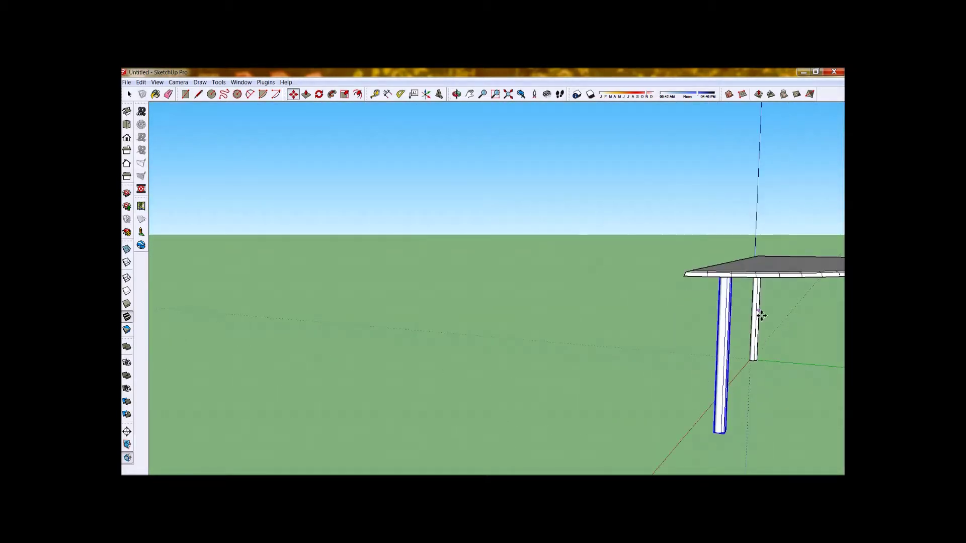
Rotate the third leg to match the corner beside the rounded end and move its top outer corner onto the slab's corner point.
middle_drag(654, 338, 401, 272)
scroll(649, 373, up, 2)
scroll(649, 373, up, 2)
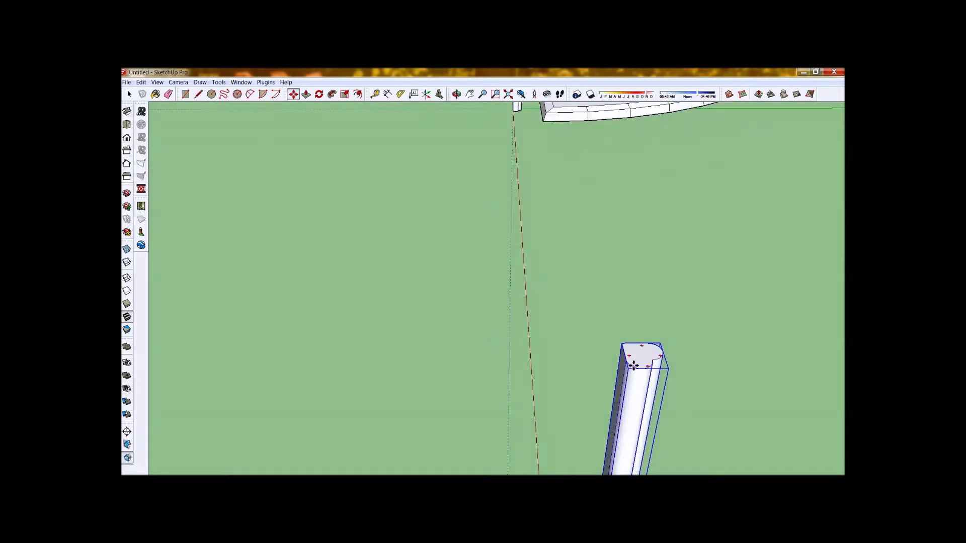
click(648, 365)
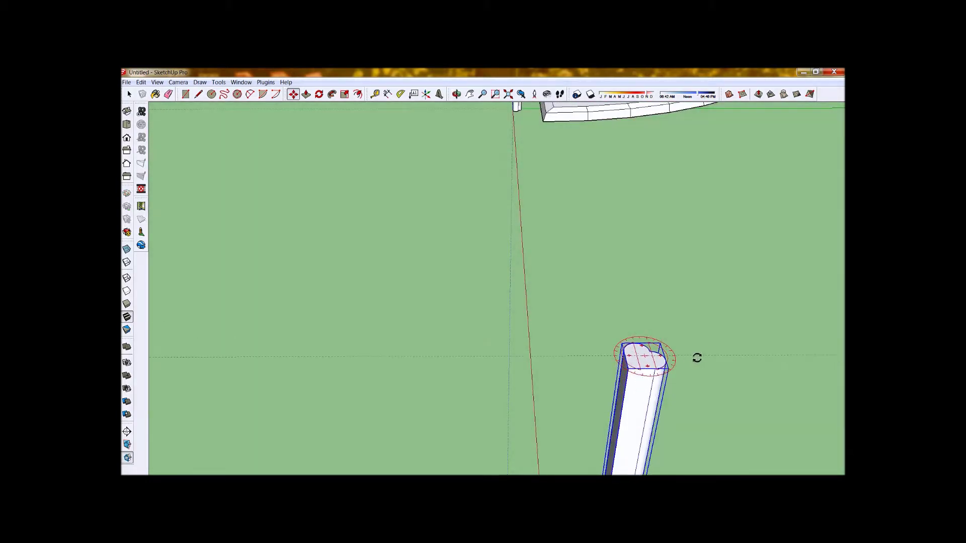
click(707, 357)
click(630, 369)
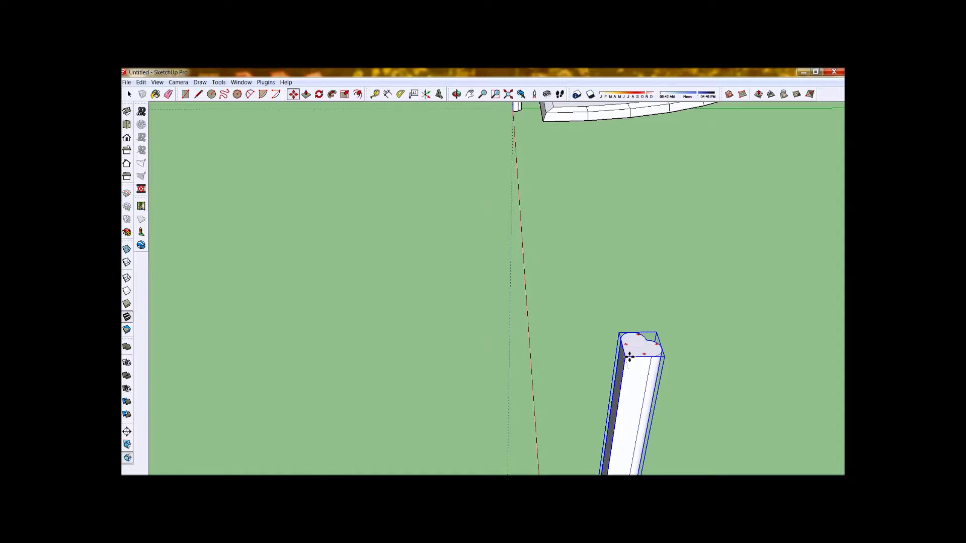
scroll(545, 317, down, 3)
scroll(578, 247, up, 3)
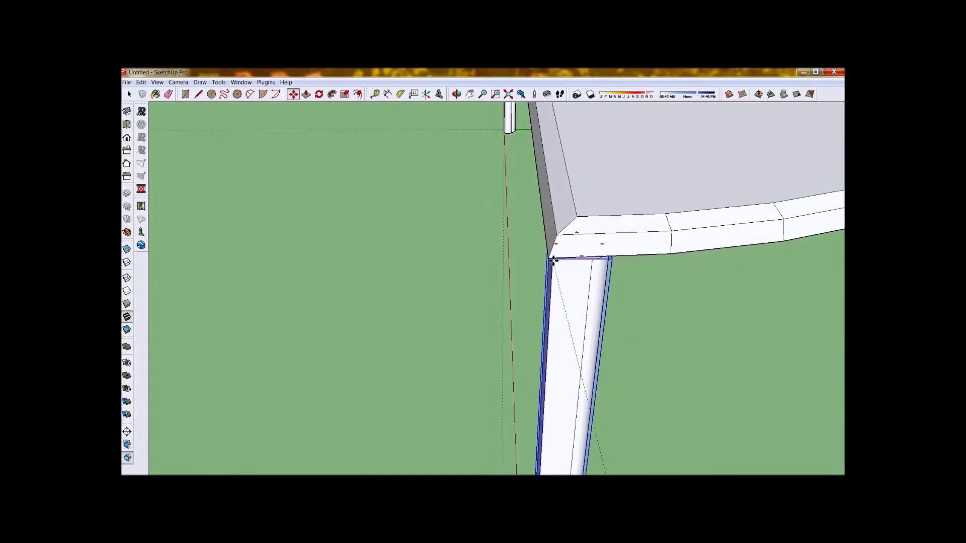
click(550, 259)
Open the third leg's group for editing and draw a line along the slab's bottom edge, closing the sliver at the leg's top.
middle_drag(550, 259, 710, 415)
click(130, 94)
click(478, 275)
scroll(582, 228, up, 5)
scroll(557, 243, down, 3)
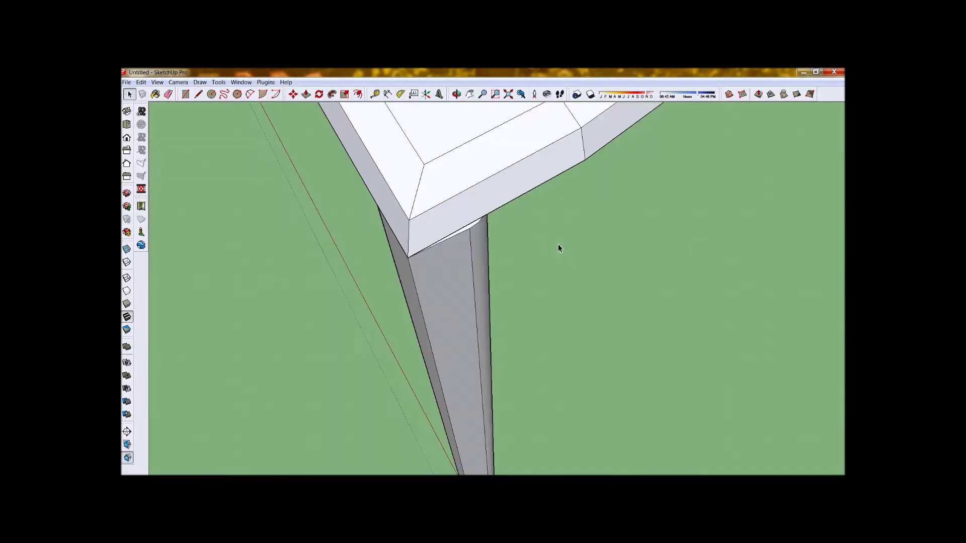
double_click(454, 241)
scroll(436, 233, up, 4)
scroll(471, 173, down, 2)
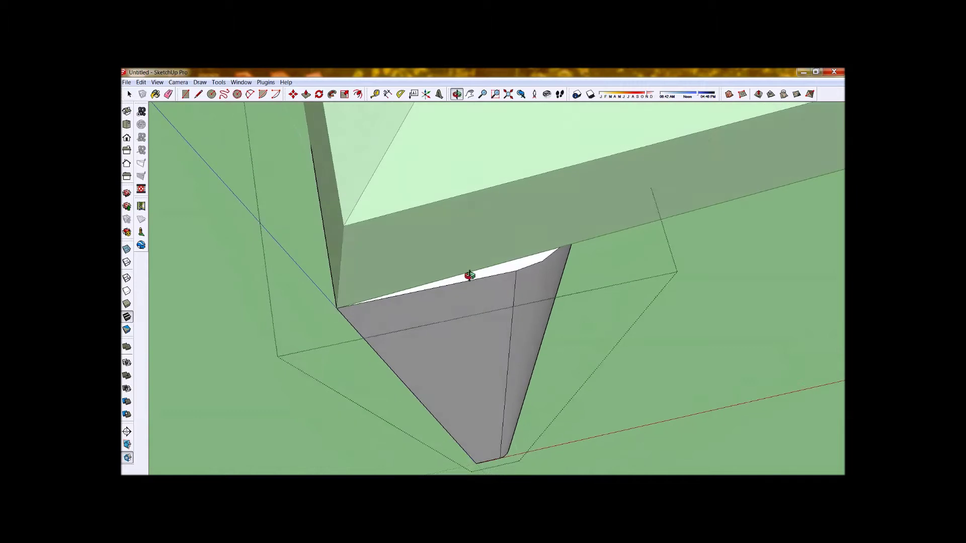
click(198, 94)
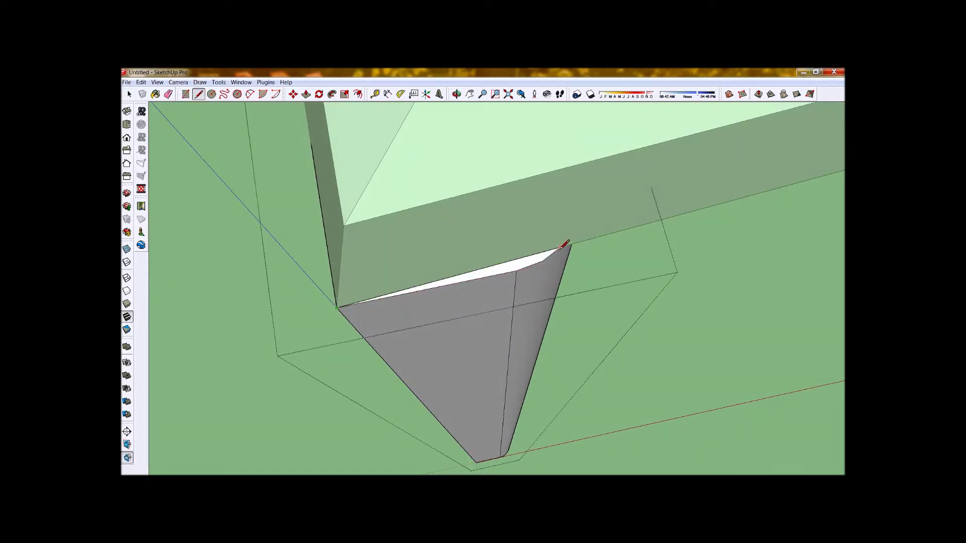
scroll(272, 122, down, 2)
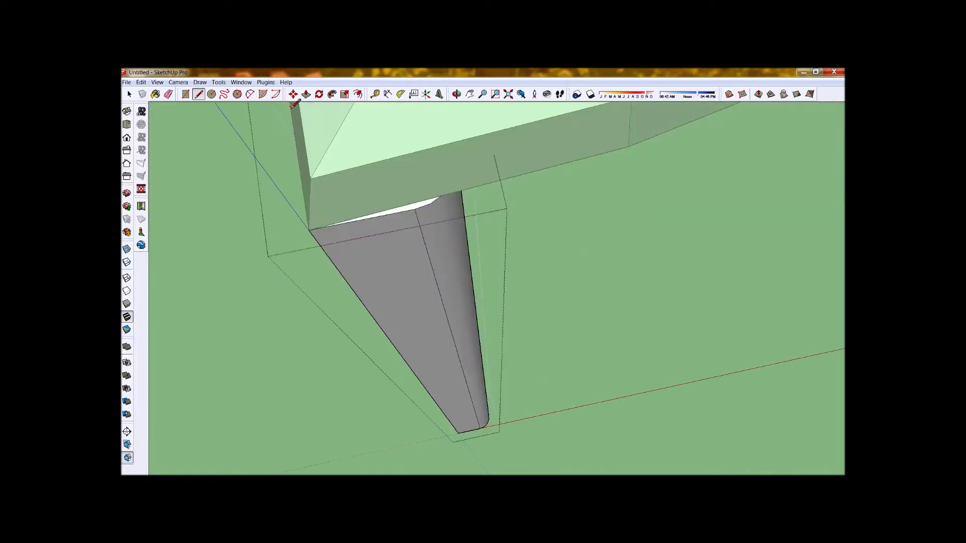
Push/Pull the sliver face at the leg's top down to its foot, making the leg's side flush with the slab edge.
click(305, 94)
click(416, 207)
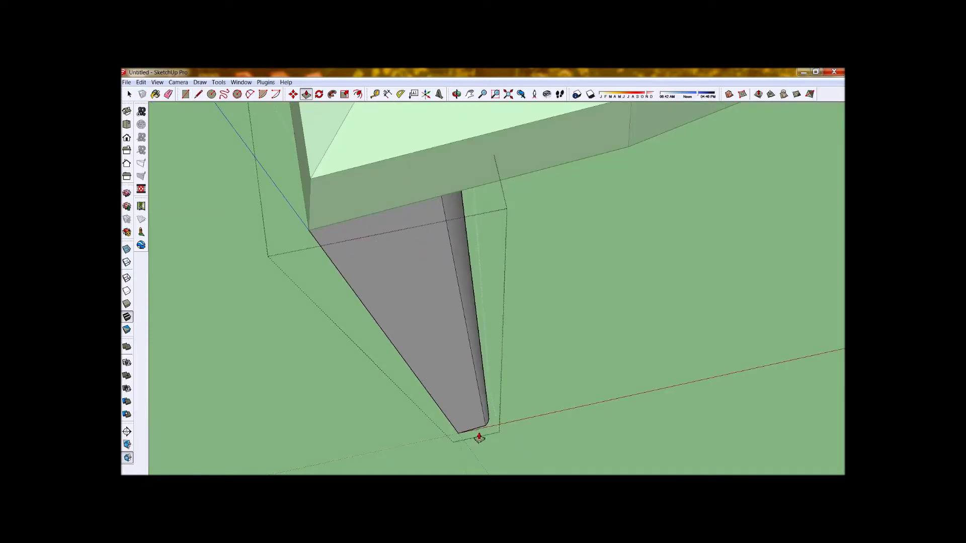
scroll(477, 437, up, 5)
scroll(480, 451, down, 5)
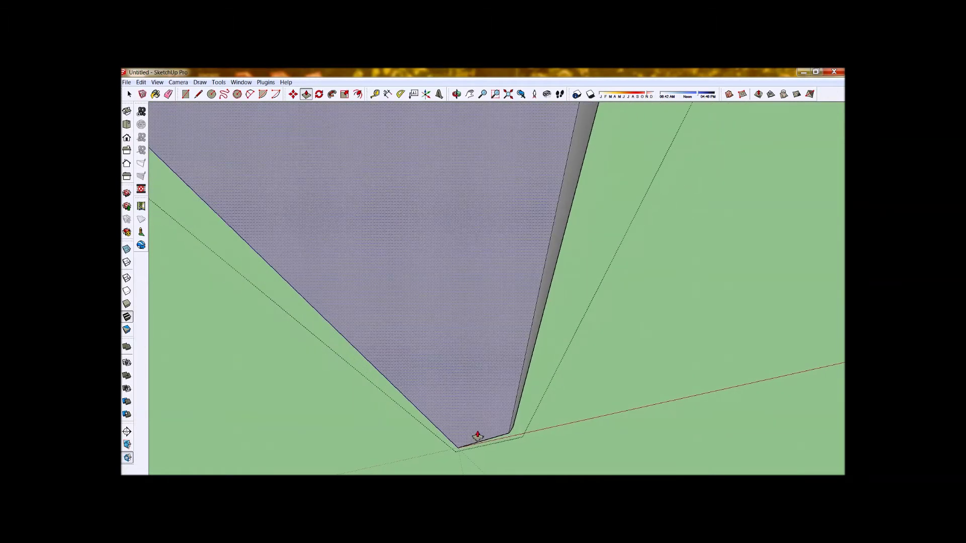
click(509, 410)
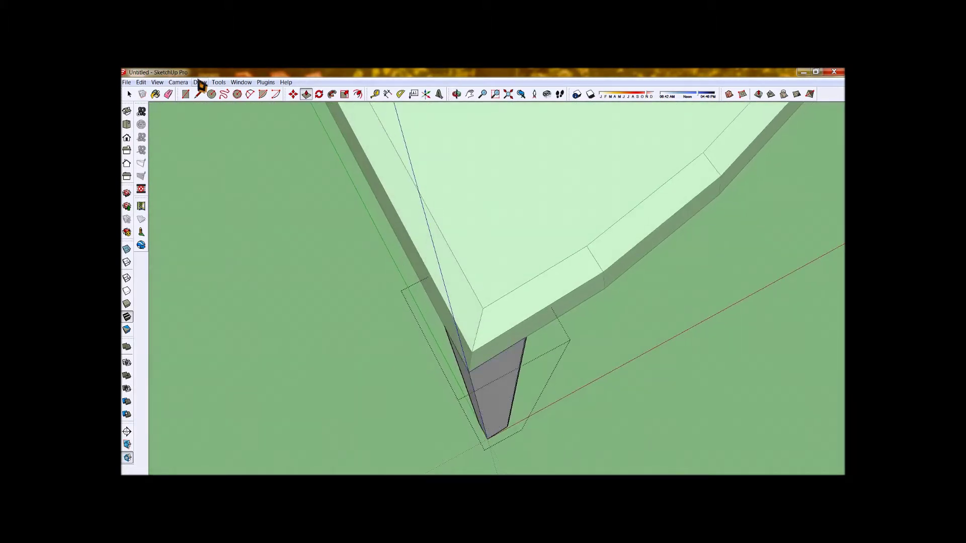
click(129, 94)
Draw a closed four-sided leg outline on the slab's underside, against the long edge where the rounded end begins.
mouse_move(306, 301)
middle_down()
mouse_move(491, 352)
mouse_move(545, 204)
mouse_move(513, 237)
mouse_move(508, 304)
mouse_move(436, 248)
mouse_move(298, 375)
middle_up()
scroll(509, 303, down, 5)
scroll(349, 304, up, 10)
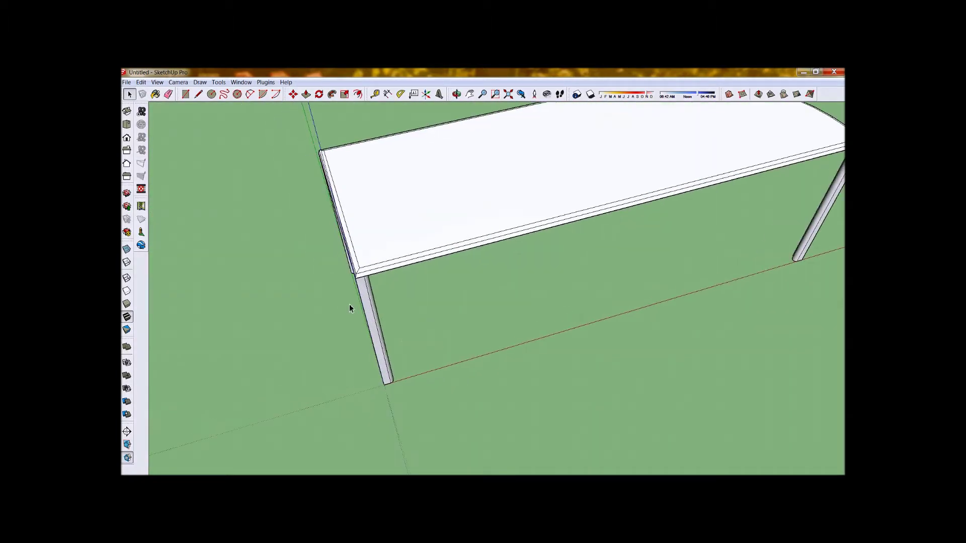
mouse_move(372, 276)
middle_down()
mouse_move(362, 297)
mouse_move(495, 301)
mouse_move(442, 207)
mouse_move(347, 114)
mouse_move(395, 236)
mouse_move(714, 224)
mouse_move(295, 224)
mouse_move(537, 258)
mouse_move(358, 175)
middle_up()
scroll(359, 226, down, 5)
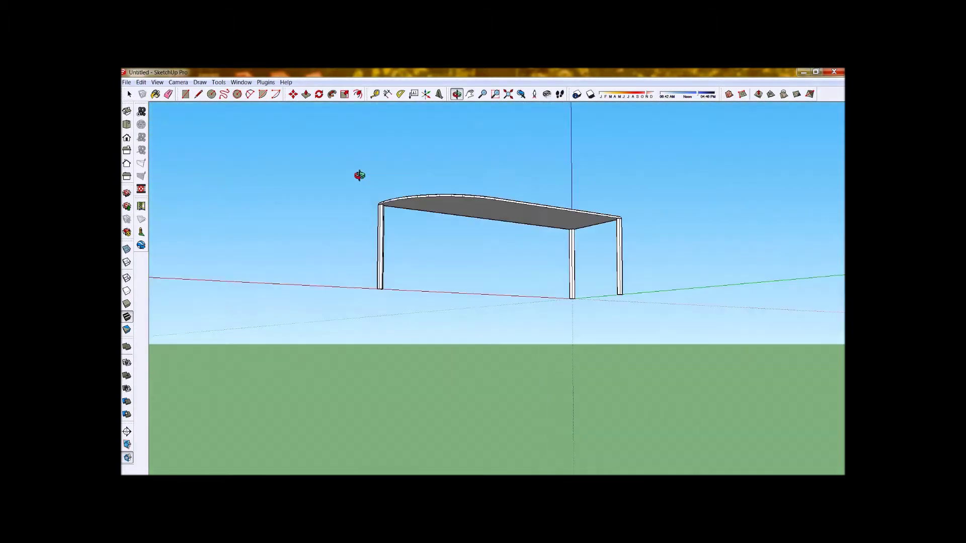
scroll(472, 169, up, 8)
middle_drag(571, 211, 468, 219)
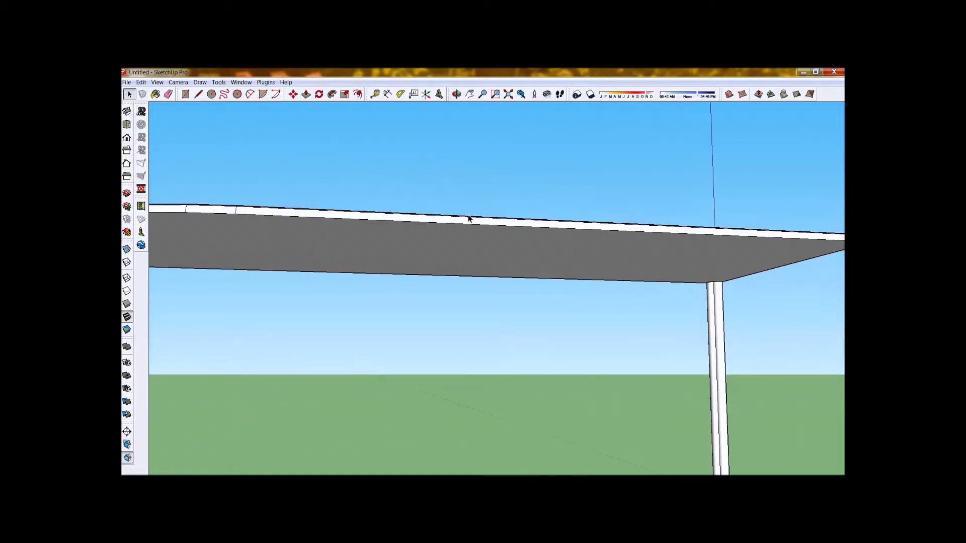
scroll(355, 248, down, 5)
scroll(276, 244, up, 5)
scroll(396, 205, up, 3)
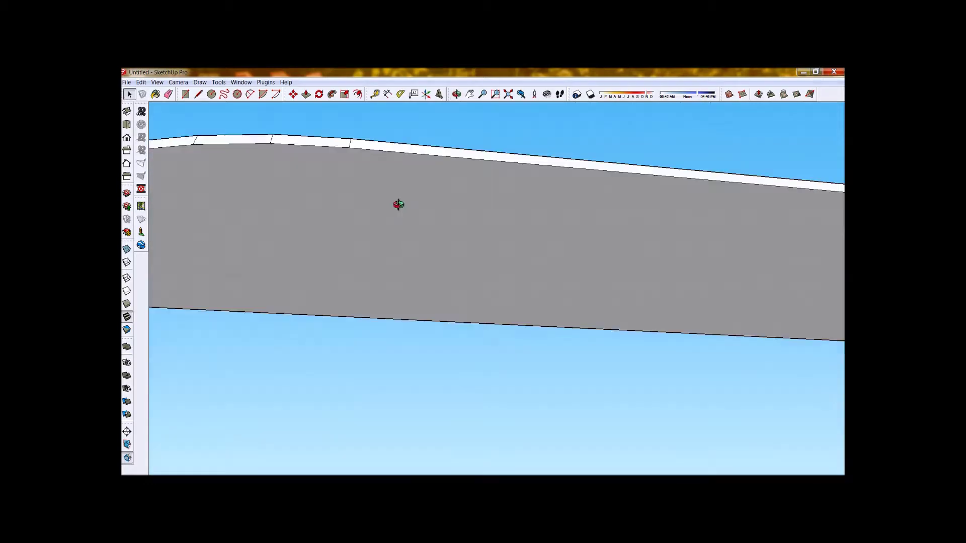
scroll(319, 125, up, 3)
click(198, 94)
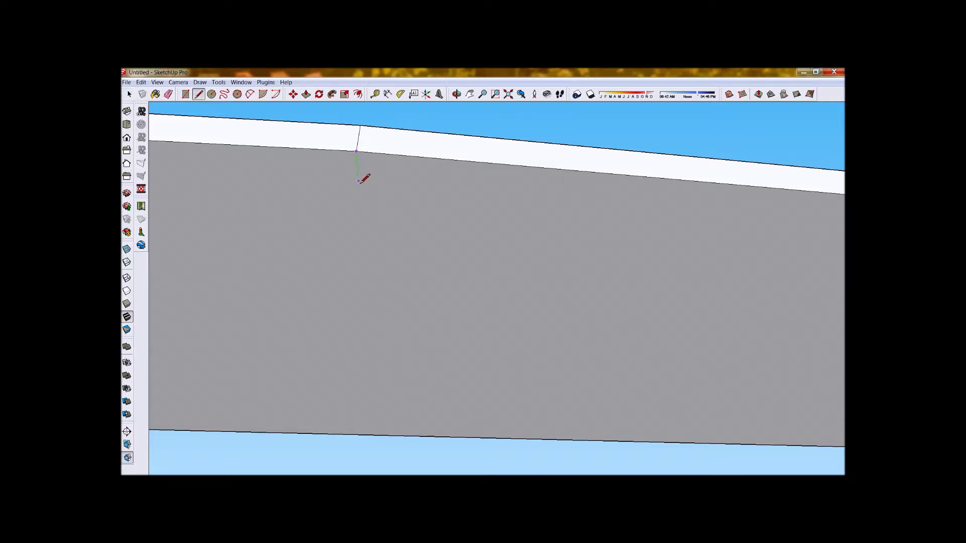
click(360, 189)
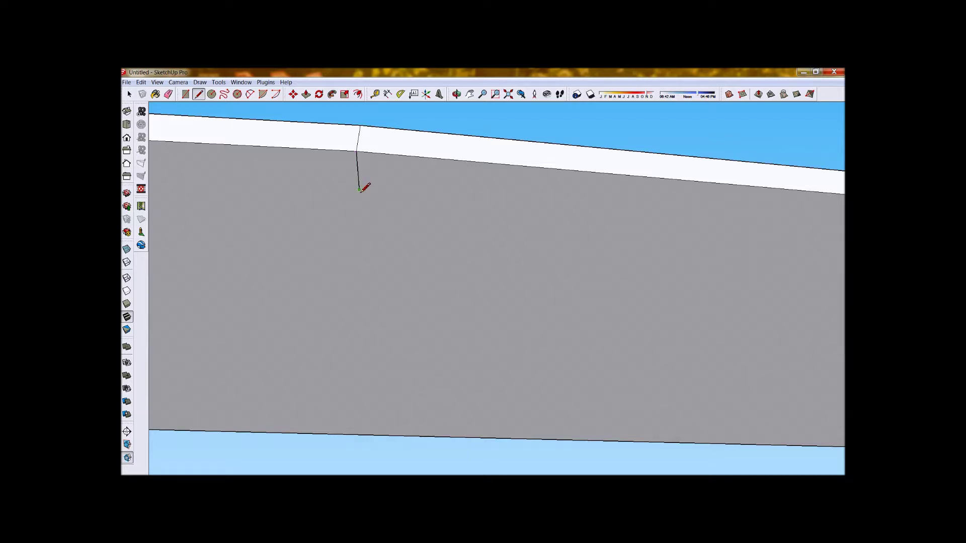
click(494, 200)
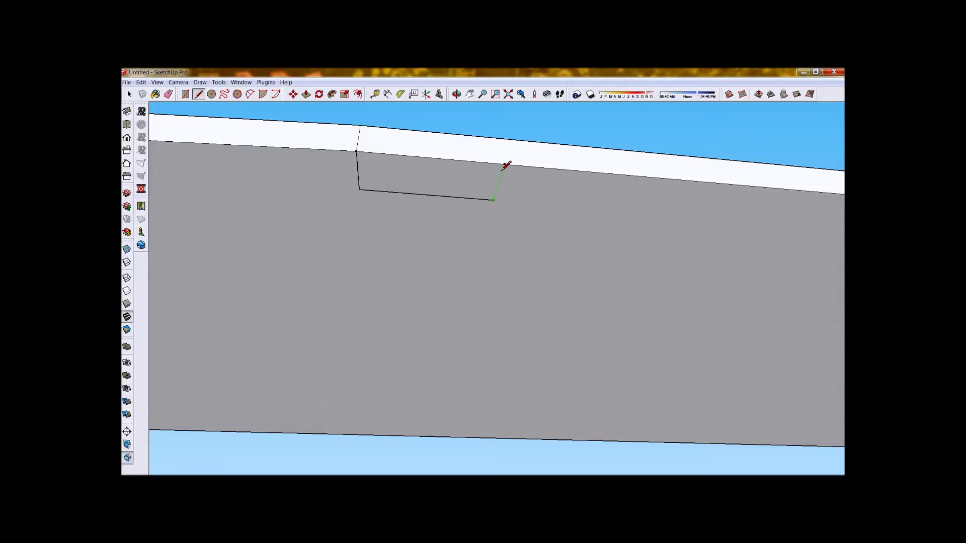
click(358, 150)
scroll(377, 175, up, 2)
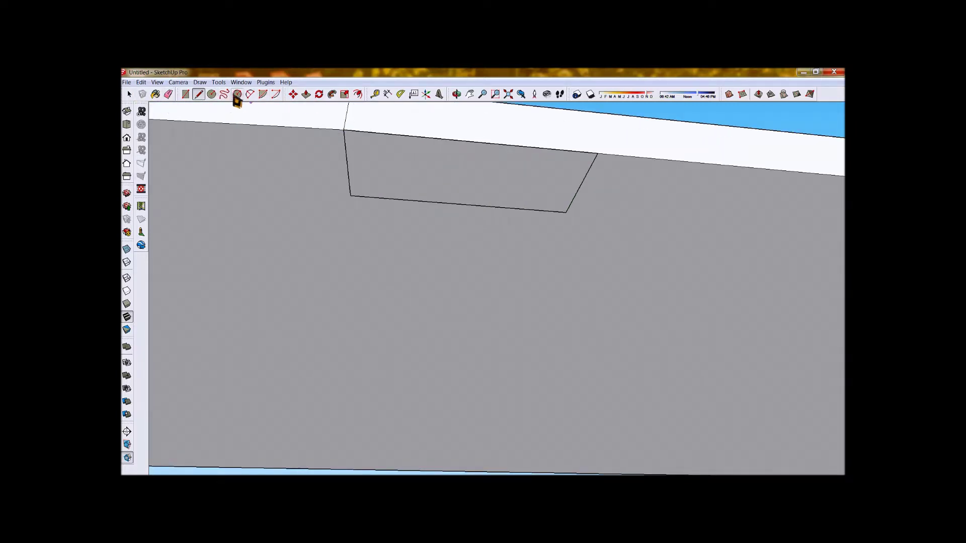
Draw a line across the middle of the leg outline, joining the midpoints of its two long sides.
click(250, 95)
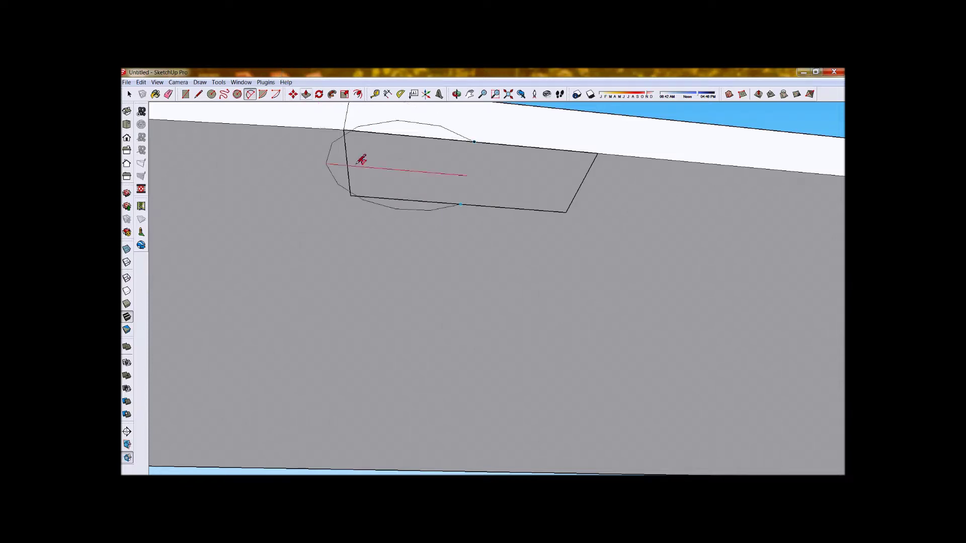
key(space)
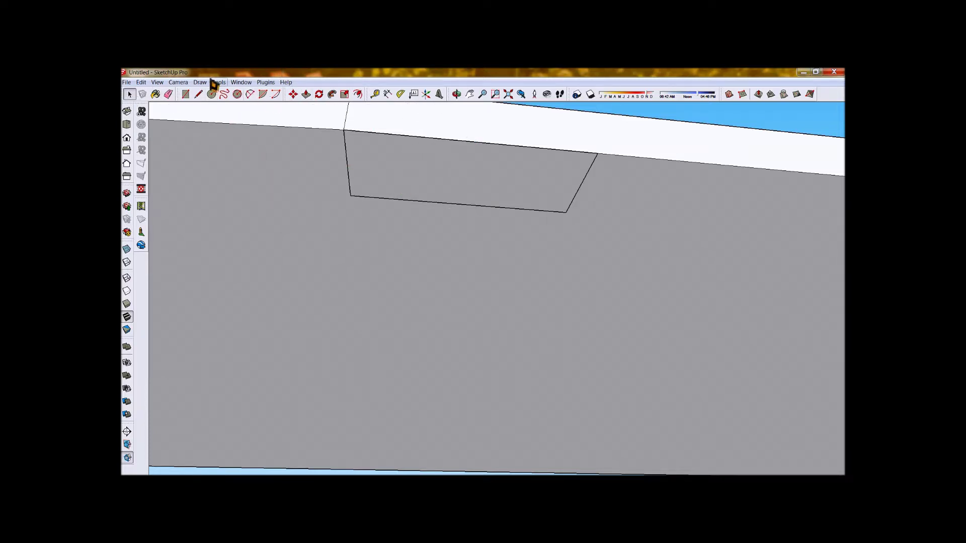
click(198, 95)
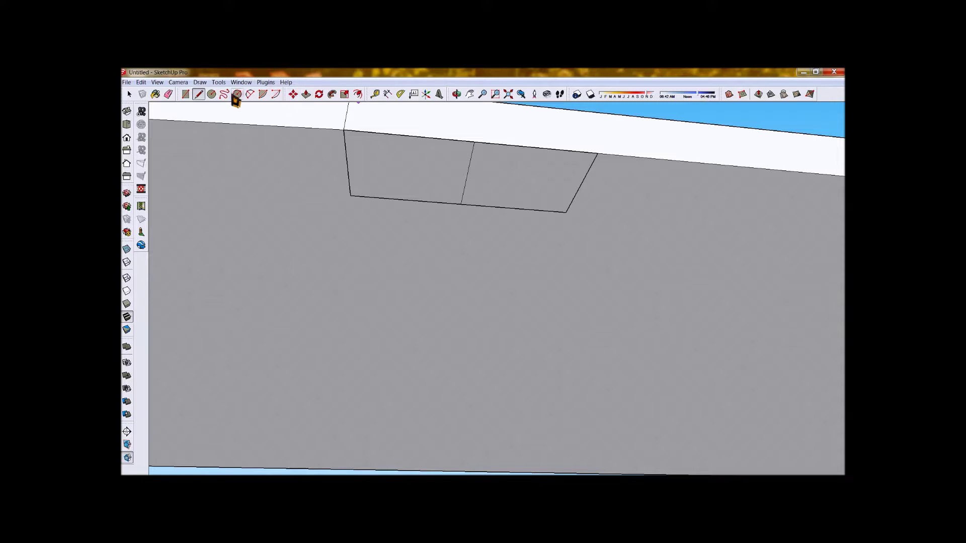
Draw an arc at each end of the leg outline, tangent to its short side and ending on both long sides.
click(250, 95)
click(410, 135)
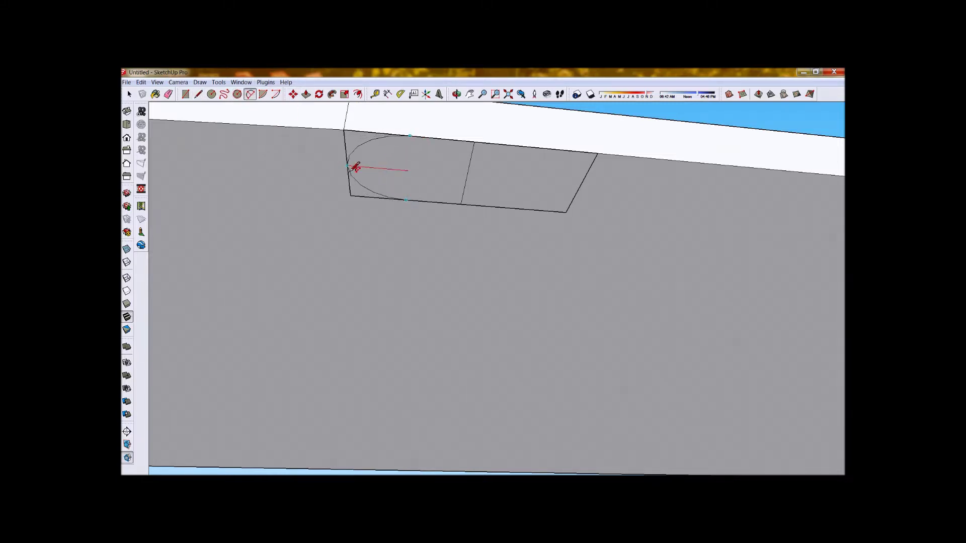
click(355, 168)
click(537, 146)
click(581, 184)
Erase the outline's corner edges outside the arcs and the dividing middle line, leaving a single round-ended profile.
click(168, 95)
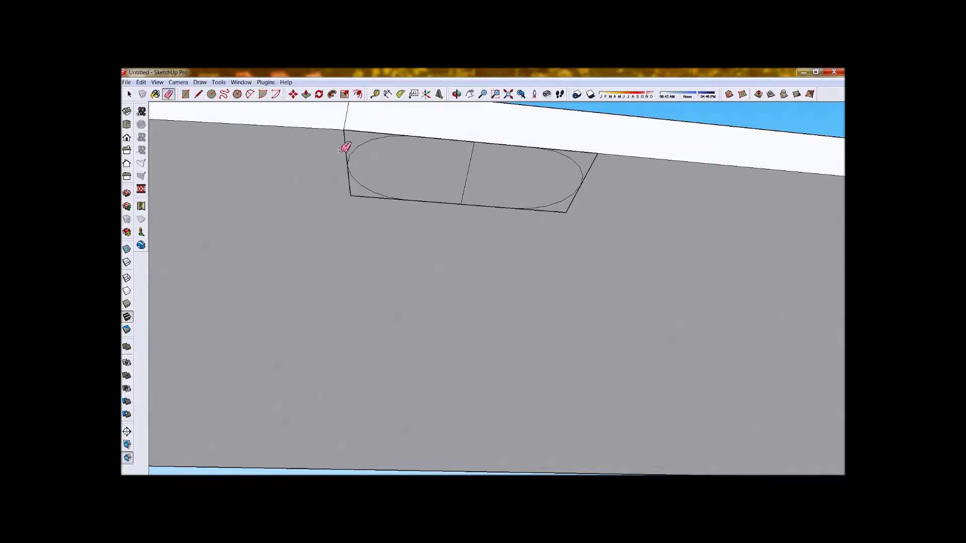
mouse_move(345, 148)
mouse_down()
mouse_move(357, 130)
mouse_move(349, 168)
mouse_move(387, 217)
mouse_up()
key(ctrl+z)
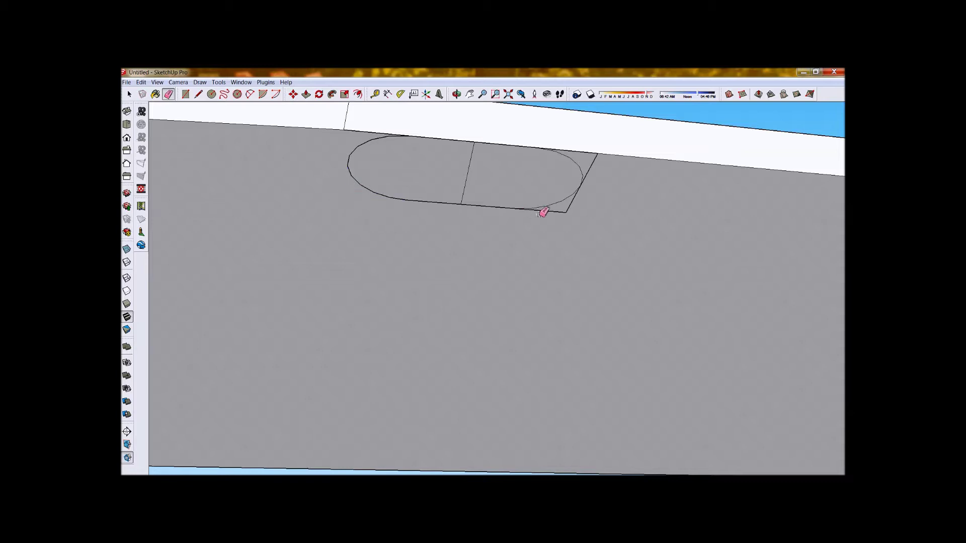
drag(556, 213, 596, 158)
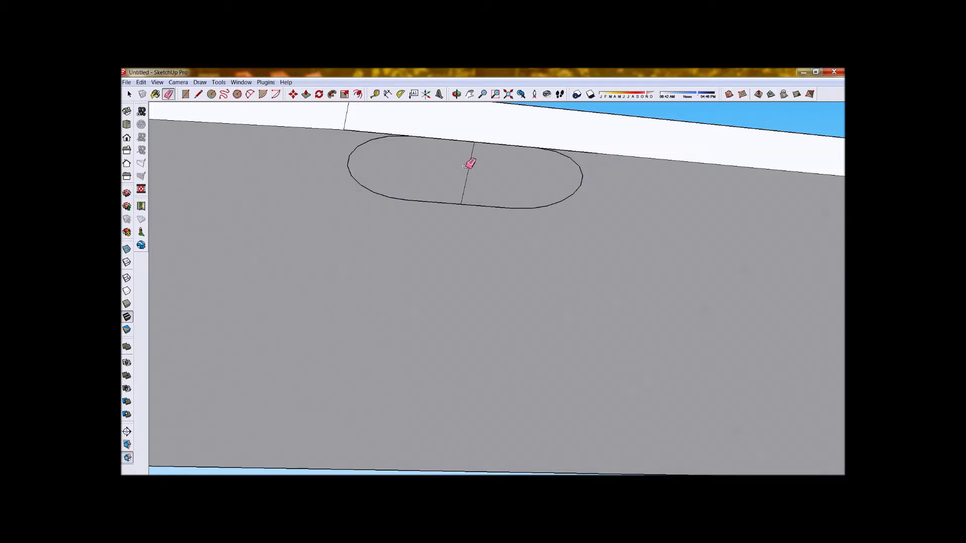
click(477, 165)
scroll(445, 164, down, 8)
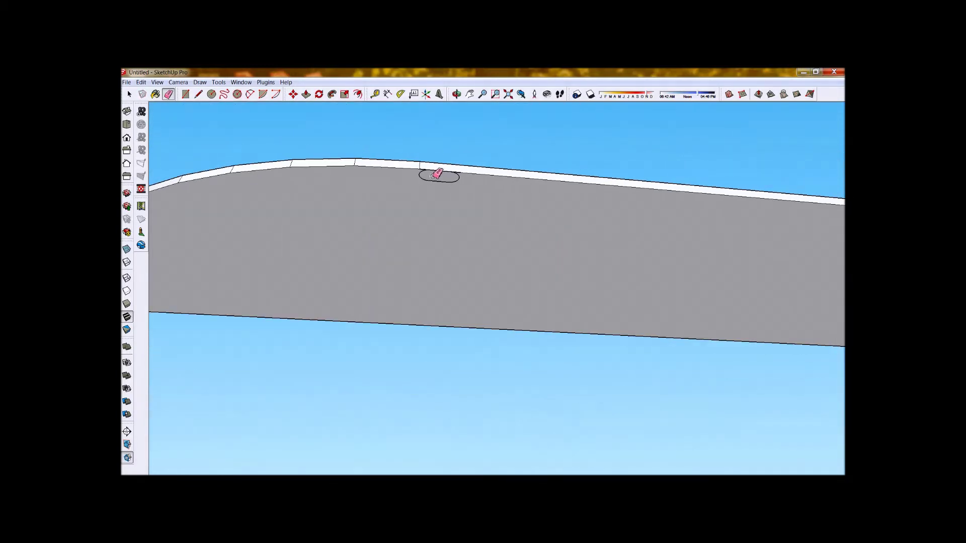
Push/Pull the round-ended profile down from the slab to the foot level of the corner legs.
scroll(436, 157, down, 4)
click(306, 94)
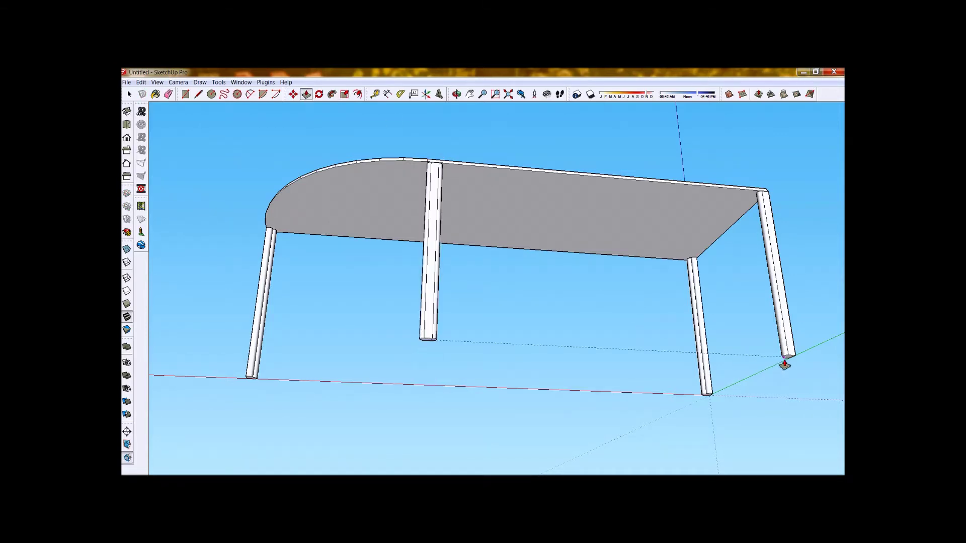
scroll(451, 170, up, 5)
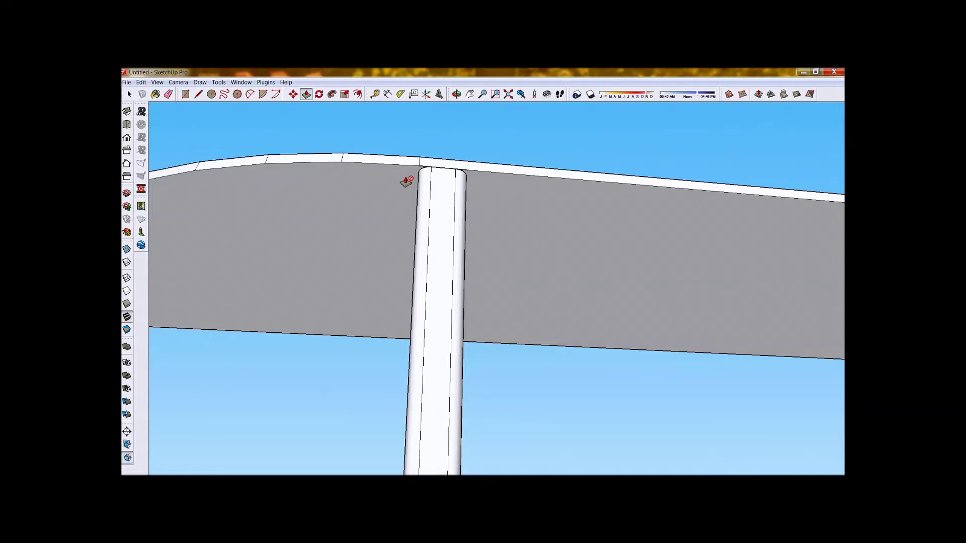
Run the CleanUp plugin's Erase Stray Edges and check the slab edge around the new leg's top.
click(266, 82)
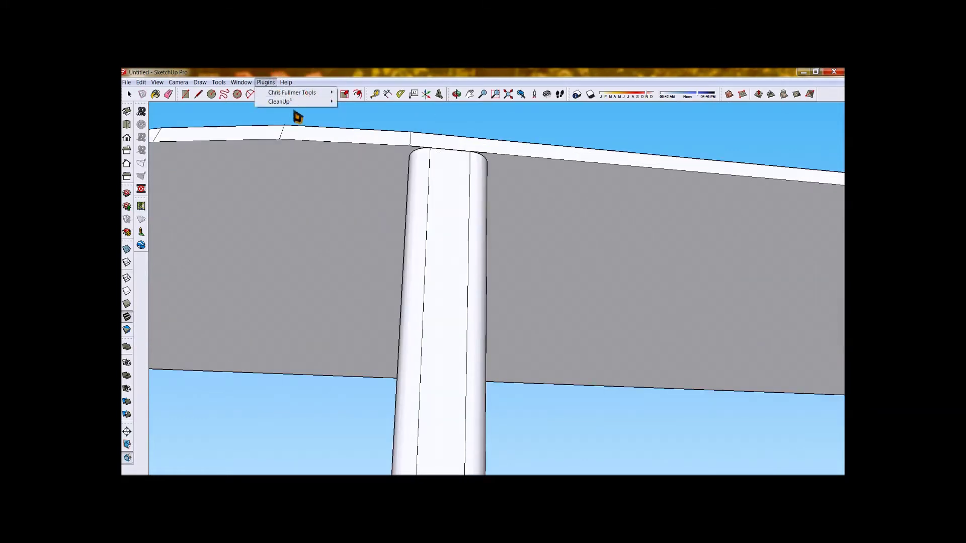
mouse_move(298, 103)
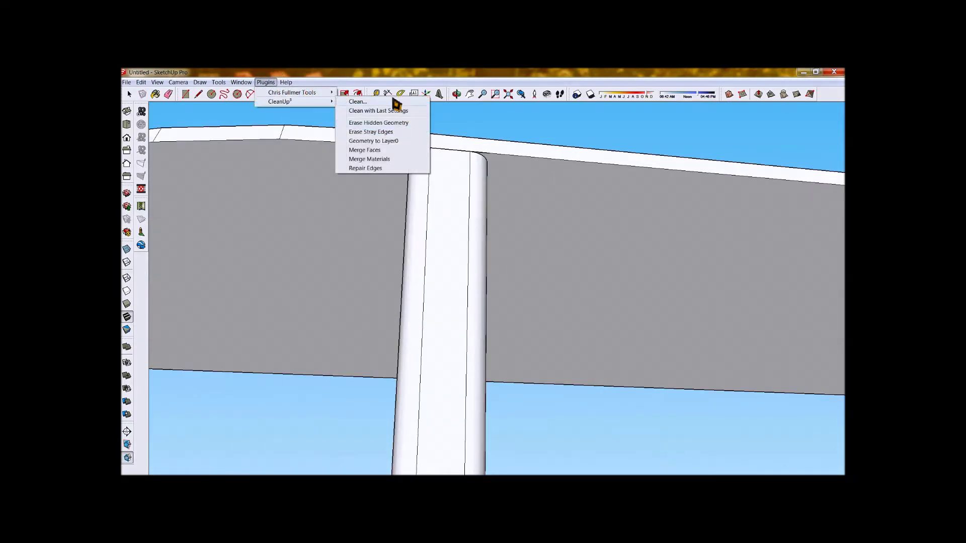
click(400, 132)
scroll(427, 138, up, 5)
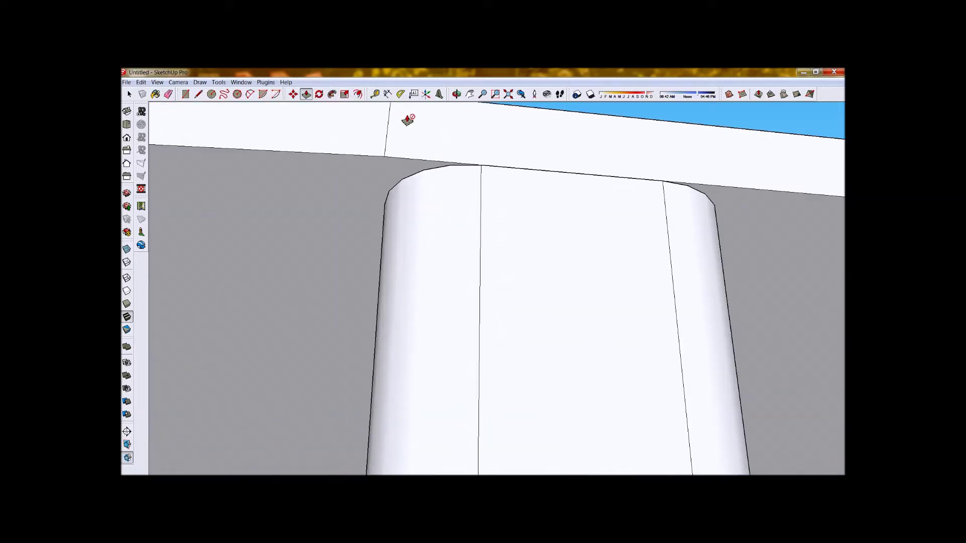
scroll(509, 161, down, 10)
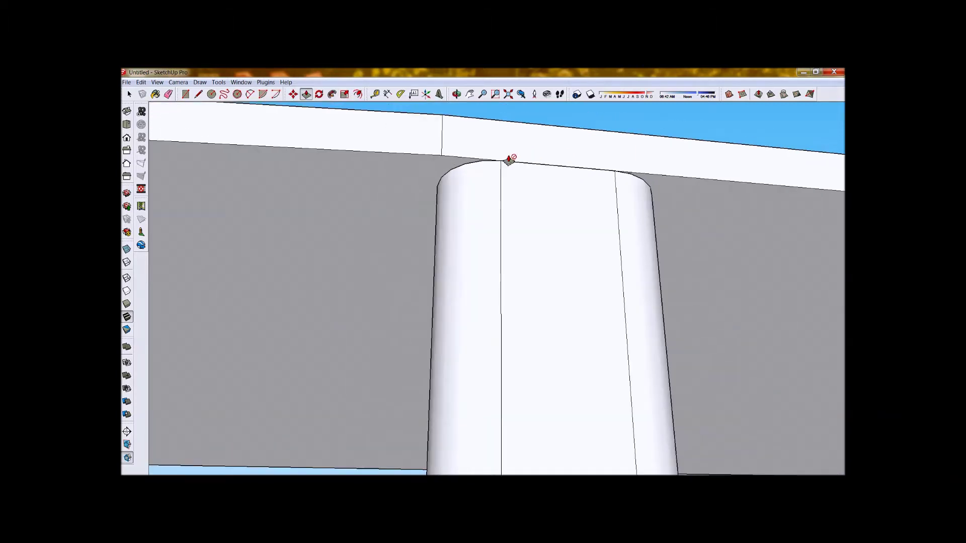
scroll(471, 194, down, 3)
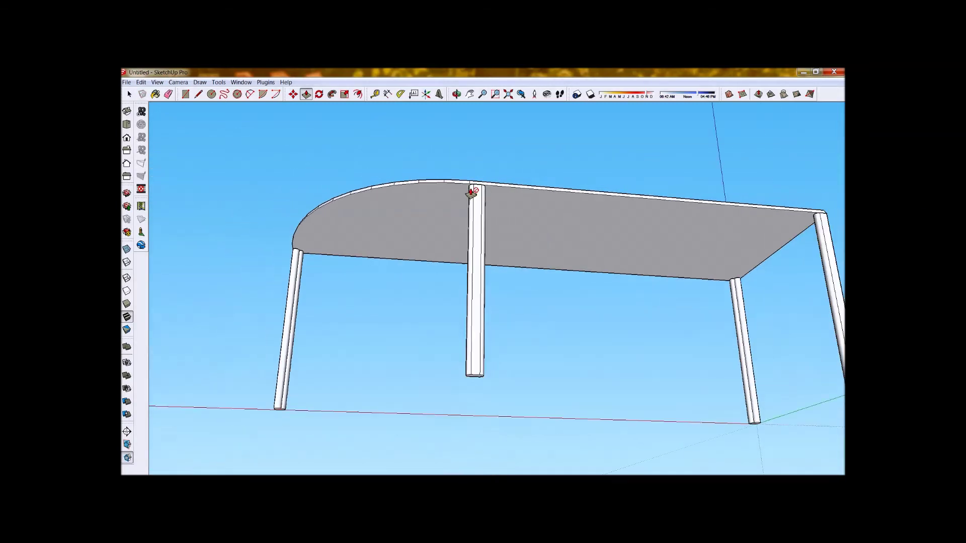
Examine the table from several sides, checking the new leg and the feet of the corner legs.
middle_drag(364, 216, 503, 270)
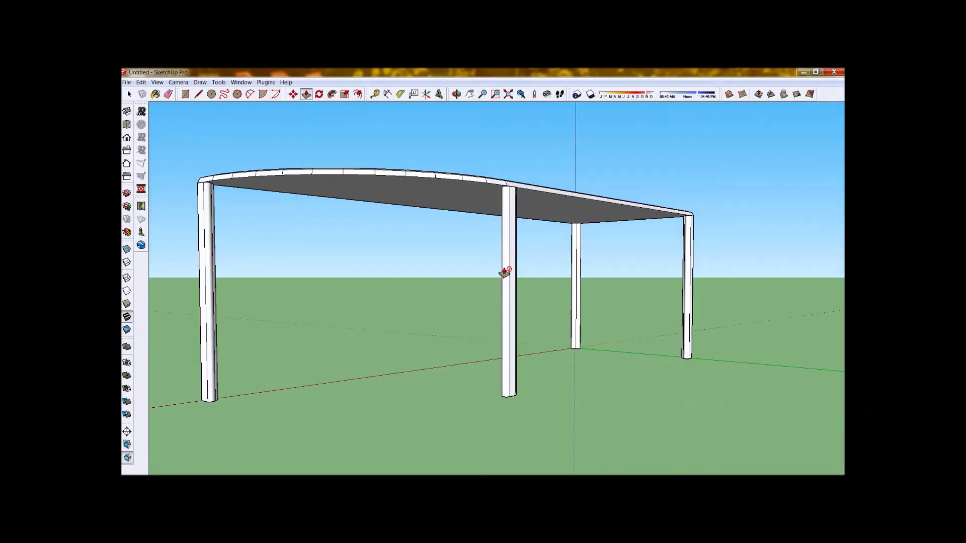
scroll(498, 322, up, 10)
scroll(447, 245, down, 6)
middle_drag(351, 369, 569, 196)
scroll(493, 271, down, 2)
middle_drag(453, 164, 406, 281)
key(p)
scroll(391, 257, up, 2)
scroll(356, 183, down, 2)
middle_drag(355, 183, 532, 189)
scroll(379, 242, up, 2)
scroll(503, 254, up, 3)
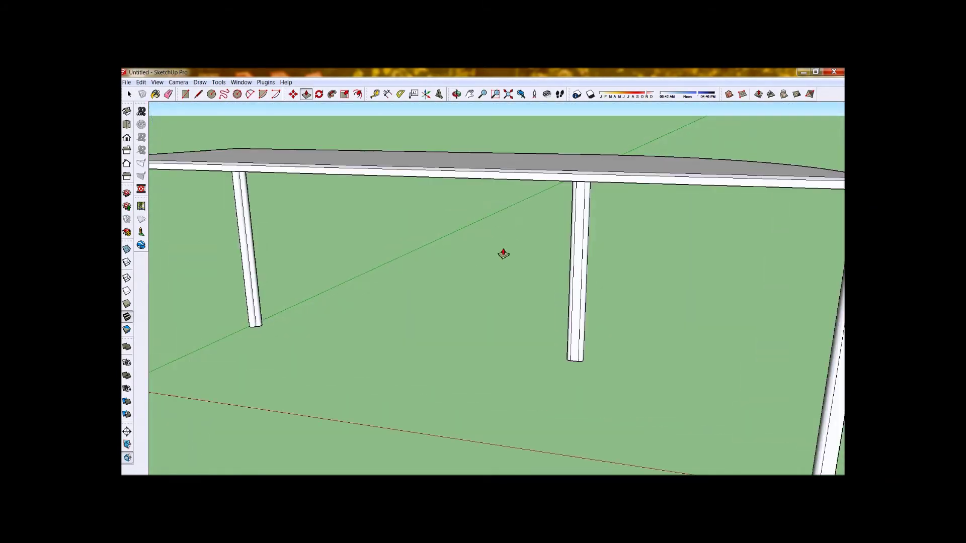
scroll(610, 261, down, 5)
scroll(288, 234, up, 2)
scroll(408, 232, up, 2)
scroll(451, 361, down, 1)
scroll(503, 347, up, 4)
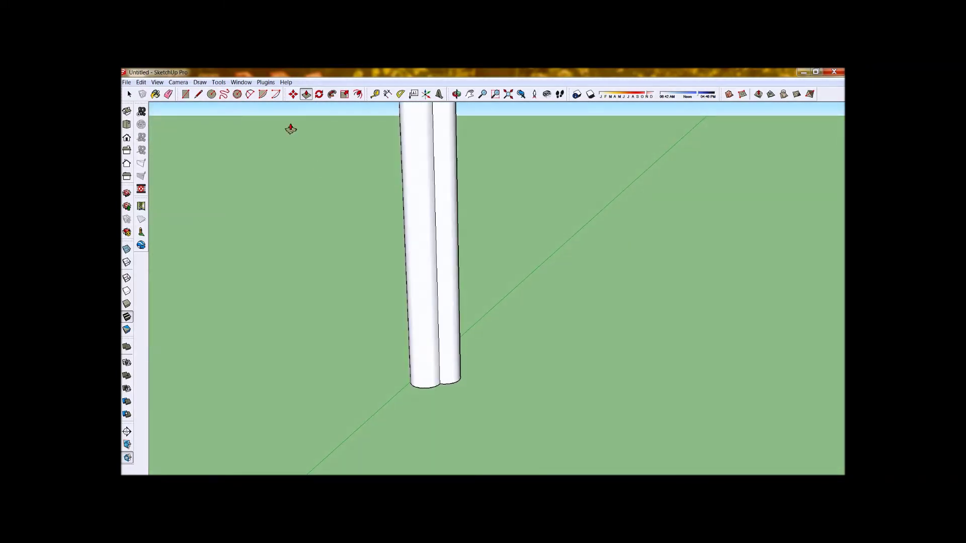
Select all geometry of the round-ended leg where the curve begins and make it a group.
click(199, 94)
scroll(394, 369, down, 5)
scroll(425, 273, down, 2)
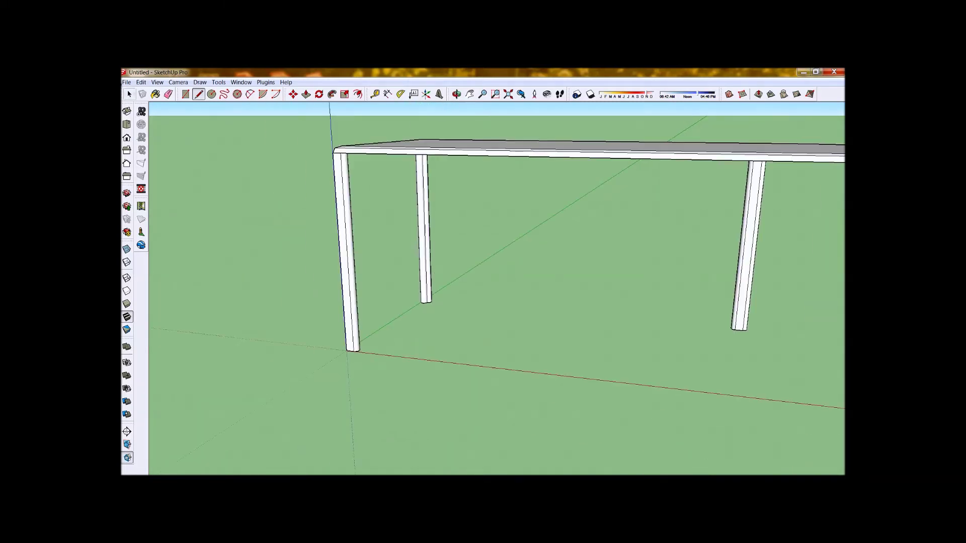
click(129, 95)
triple_click(745, 247)
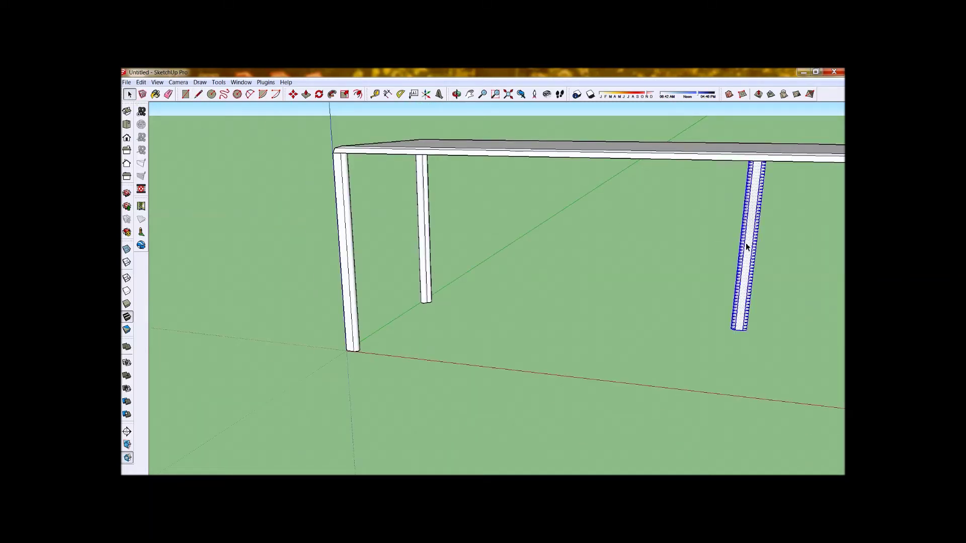
right_click(746, 247)
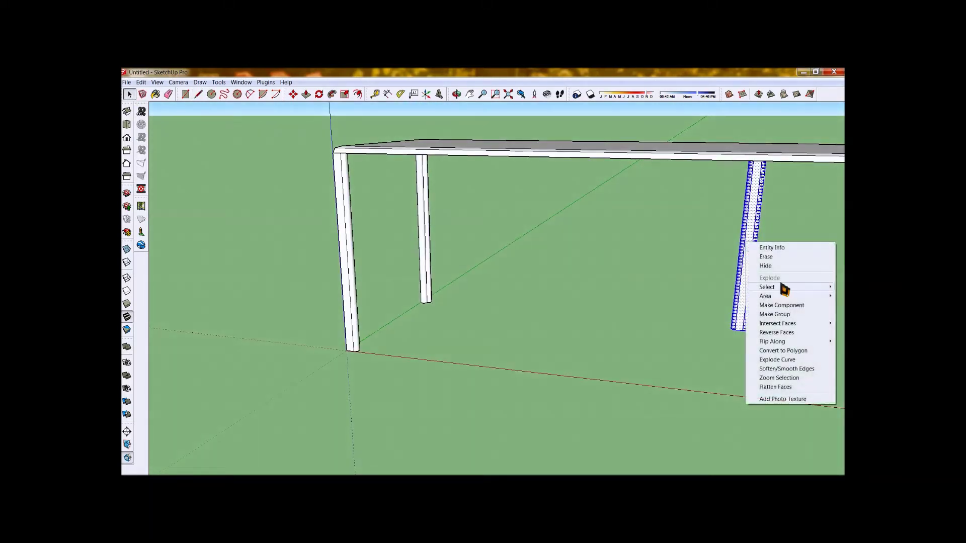
click(785, 315)
Place a vertical Tape Measure guide along the inner corner edge of the corner leg on the green axis.
scroll(460, 315, up, 5)
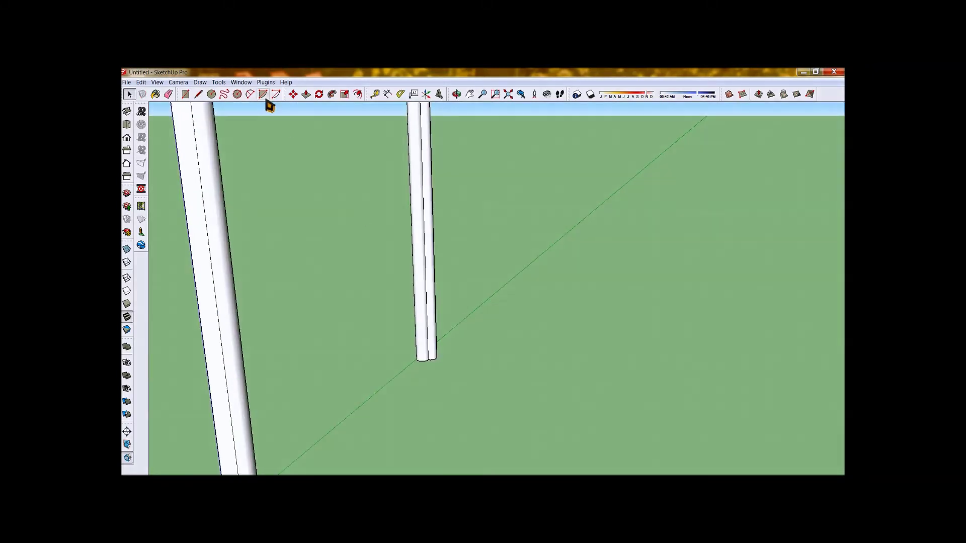
click(375, 94)
scroll(436, 356, up, 2)
scroll(433, 352, up, 2)
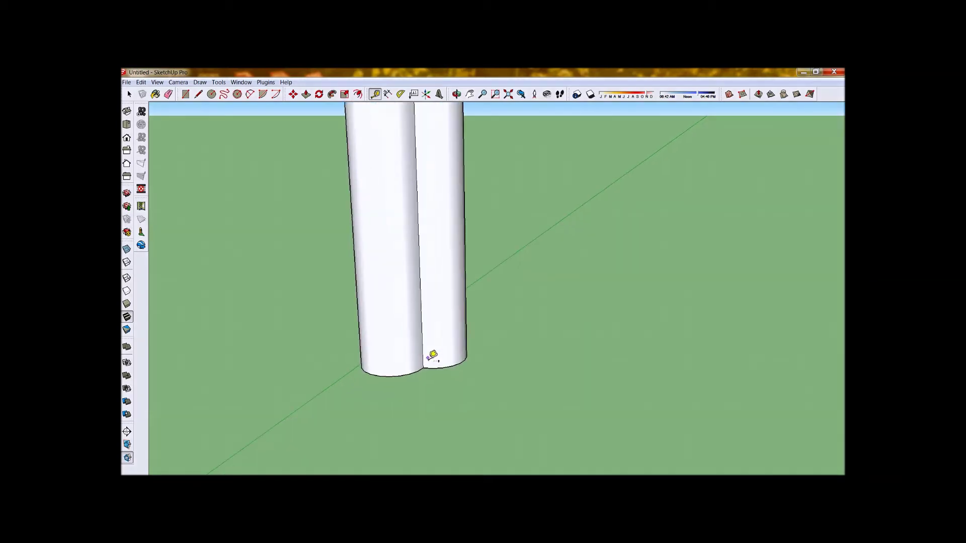
scroll(429, 364, down, 5)
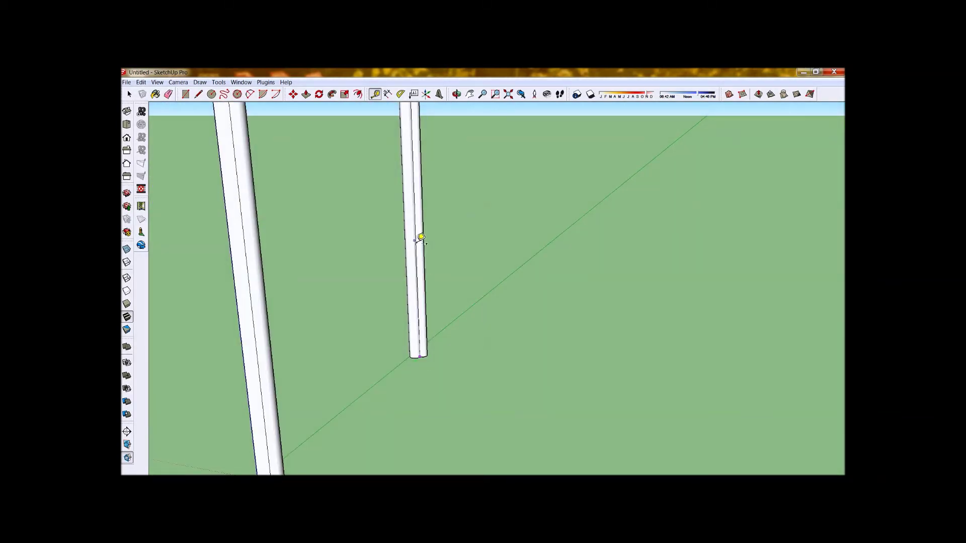
scroll(418, 256, up, 3)
middle_drag(418, 257, 317, 216)
key(t)
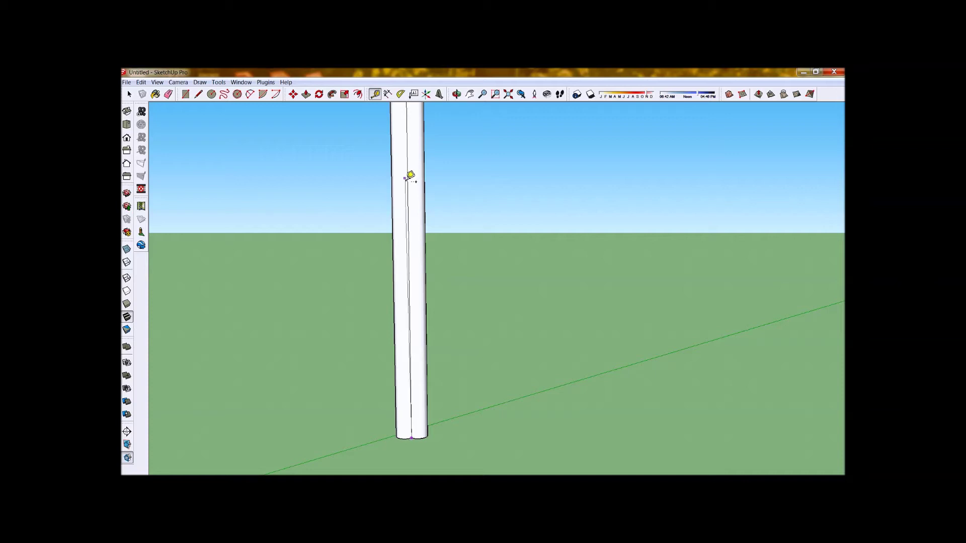
scroll(413, 183, up, 1)
scroll(413, 183, up, 1)
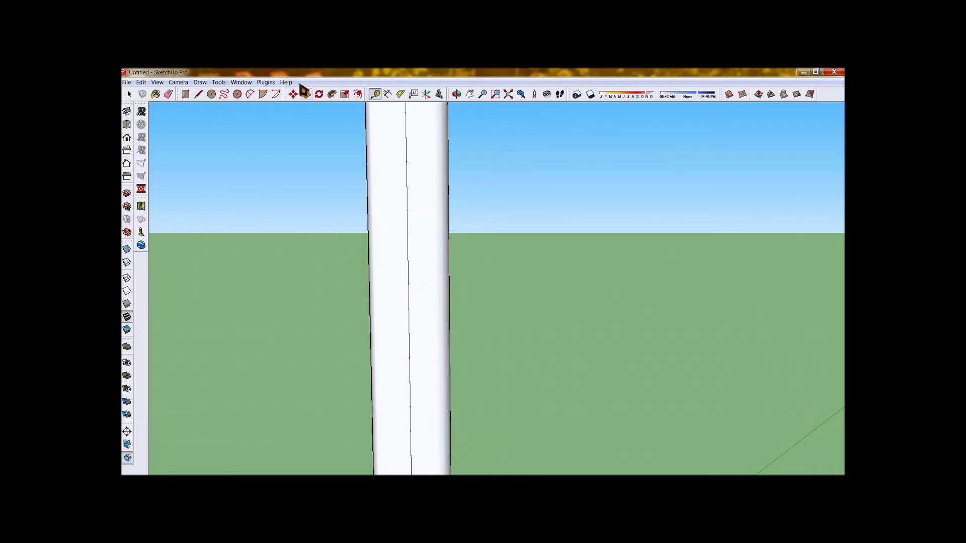
Draw a line along the green axis from mid-height of that leg's inner edge to the inner edge of the corner leg at the origin.
click(199, 94)
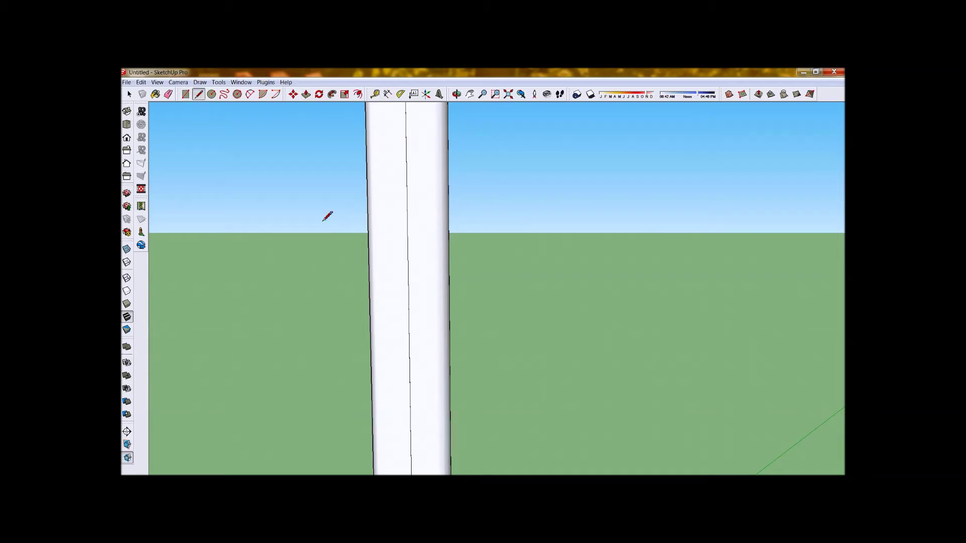
click(407, 255)
scroll(410, 248, down, 5)
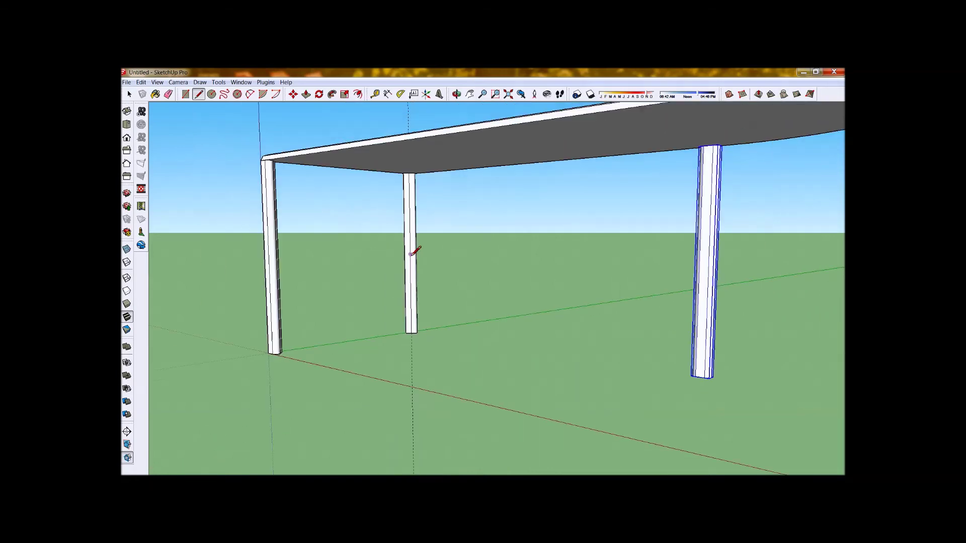
middle_drag(533, 299, 460, 216)
scroll(641, 245, up, 3)
mouse_move(641, 245)
middle_down()
mouse_move(559, 168)
mouse_move(606, 246)
mouse_move(500, 171)
mouse_move(696, 390)
mouse_move(230, 225)
mouse_move(198, 282)
mouse_move(248, 296)
mouse_move(414, 276)
middle_up()
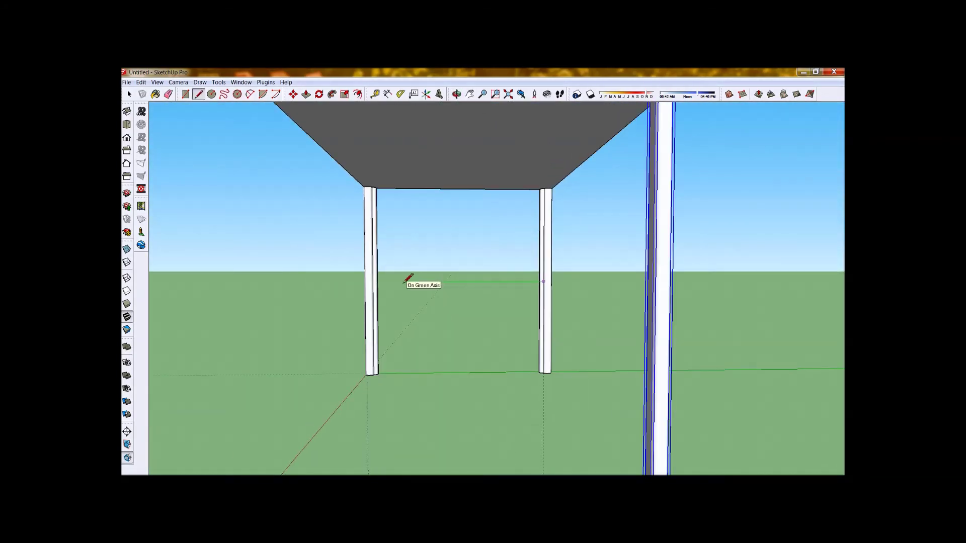
scroll(405, 276, up, 4)
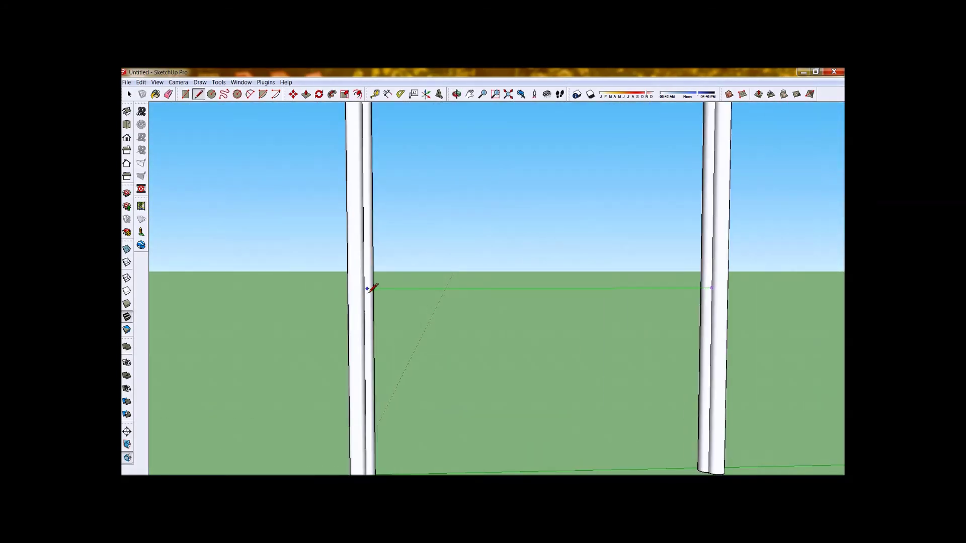
scroll(372, 288, up, 5)
mouse_move(371, 286)
middle_down()
mouse_move(324, 279)
mouse_move(309, 291)
middle_up()
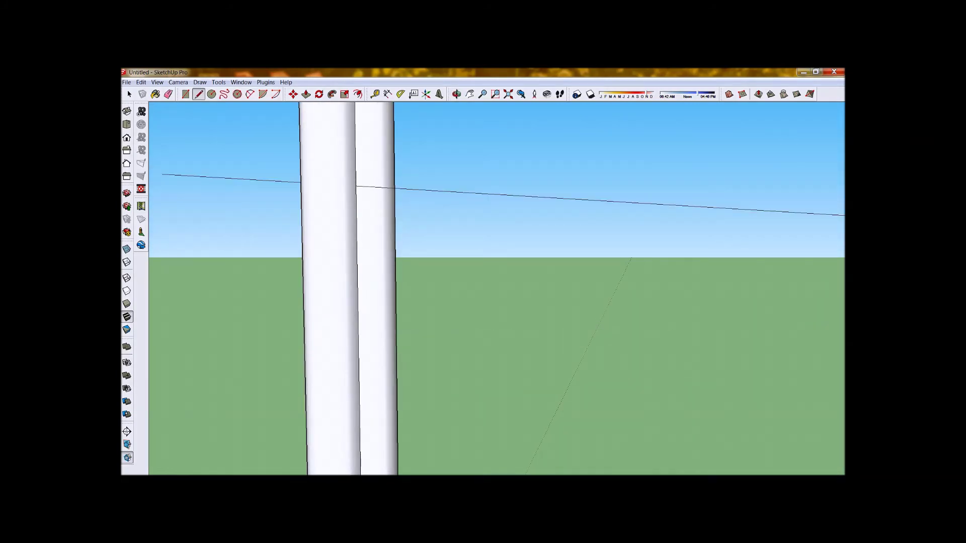
click(358, 283)
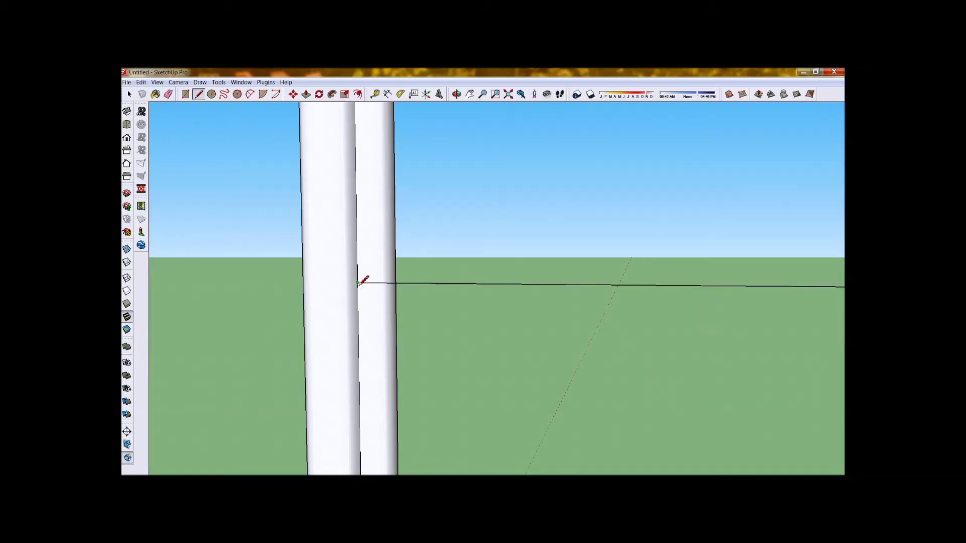
Continue the shelf outline along the red axis to the inner edge of the corner leg at the table's curved end.
scroll(392, 256, down, 5)
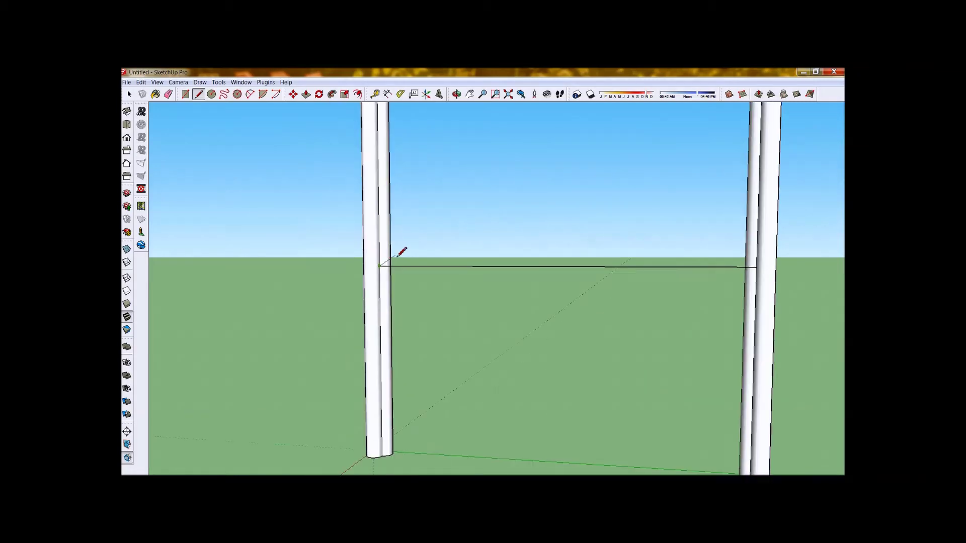
middle_drag(396, 267, 289, 248)
scroll(289, 248, up, 8)
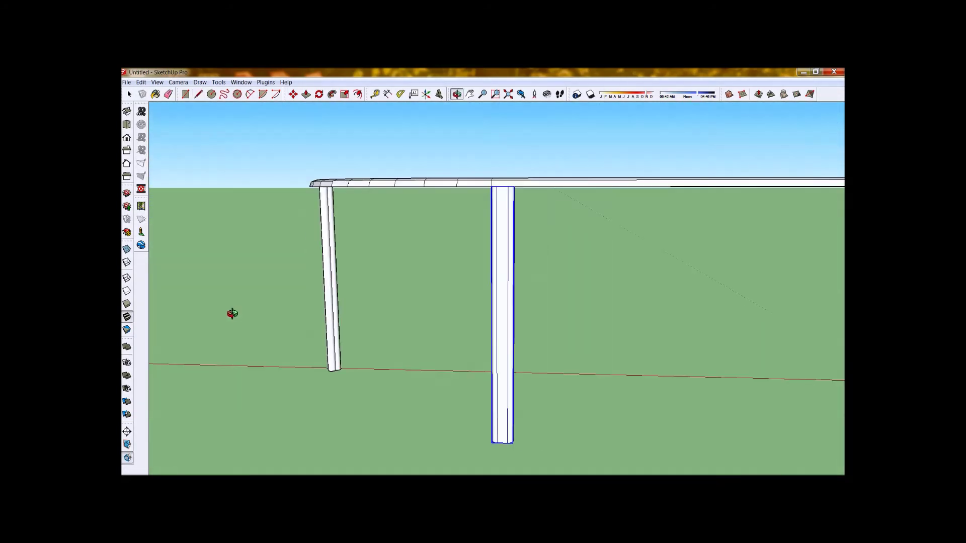
scroll(357, 280, up, 4)
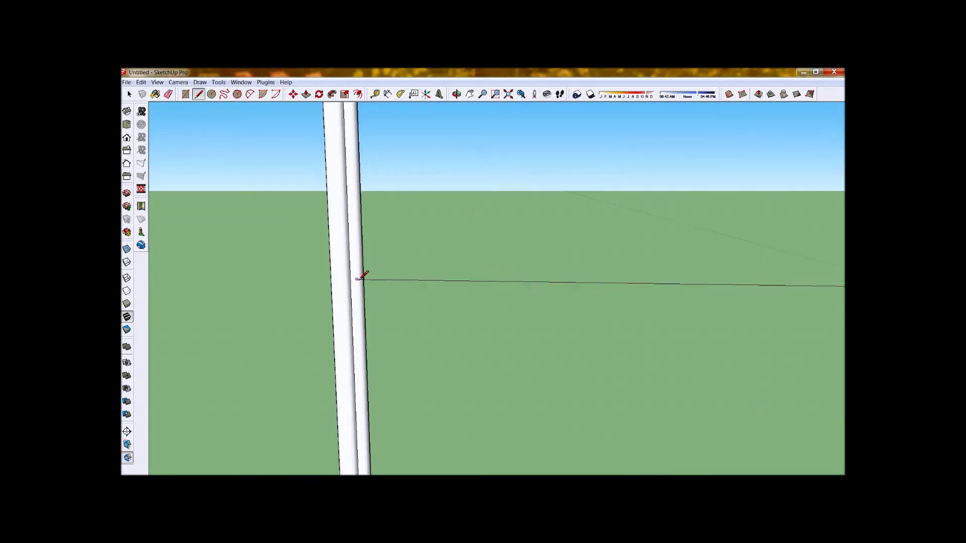
click(355, 278)
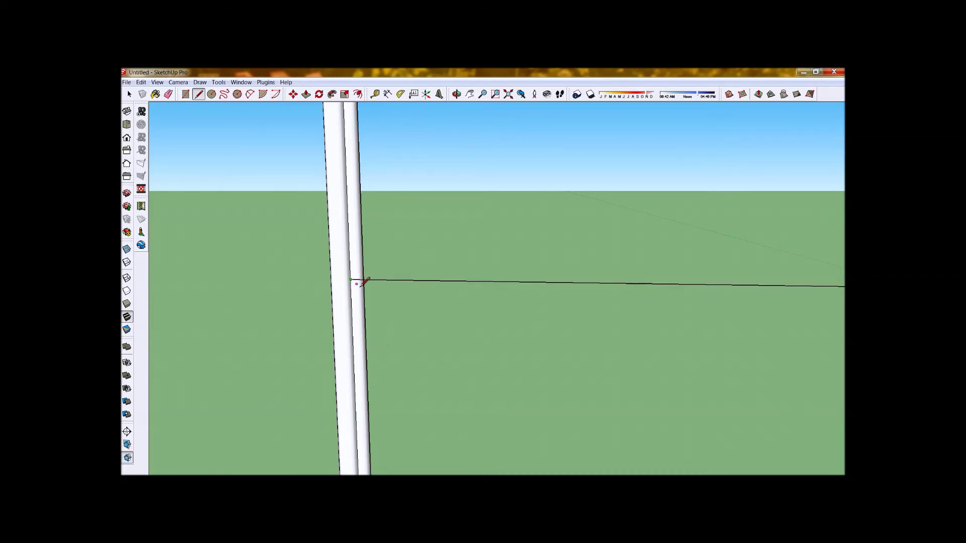
Draw the slanted shelf edge from the curved end's corner leg to the grouped round-ended leg.
scroll(338, 288, down, 6)
scroll(363, 281, down, 5)
middle_drag(487, 263, 724, 272)
click(721, 244)
scroll(572, 186, up, 2)
scroll(556, 233, up, 4)
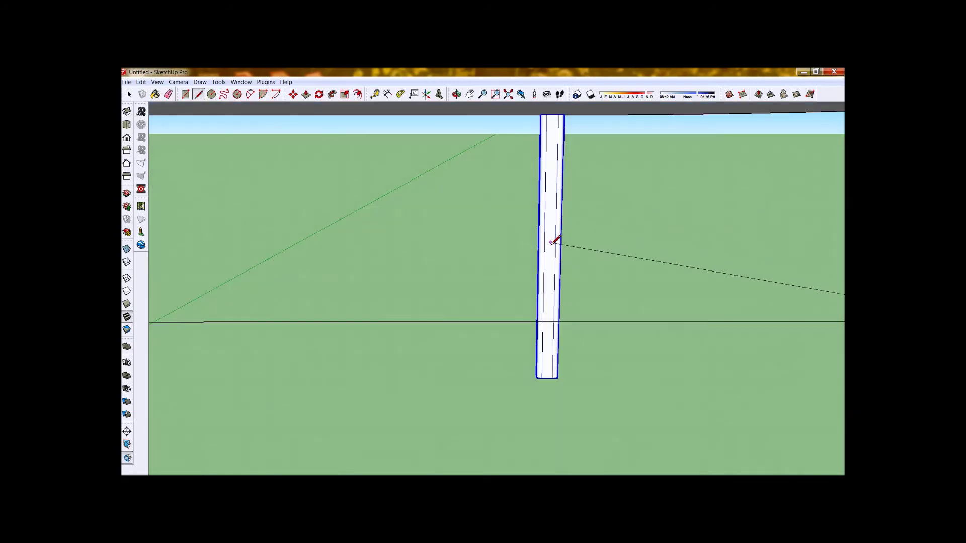
middle_drag(557, 241, 570, 220)
click(565, 255)
Close the shelf outline along the red axis from the round-ended leg back to the starting point, forming a face between the four legs.
middle_drag(564, 255, 770, 267)
scroll(416, 241, down, 5)
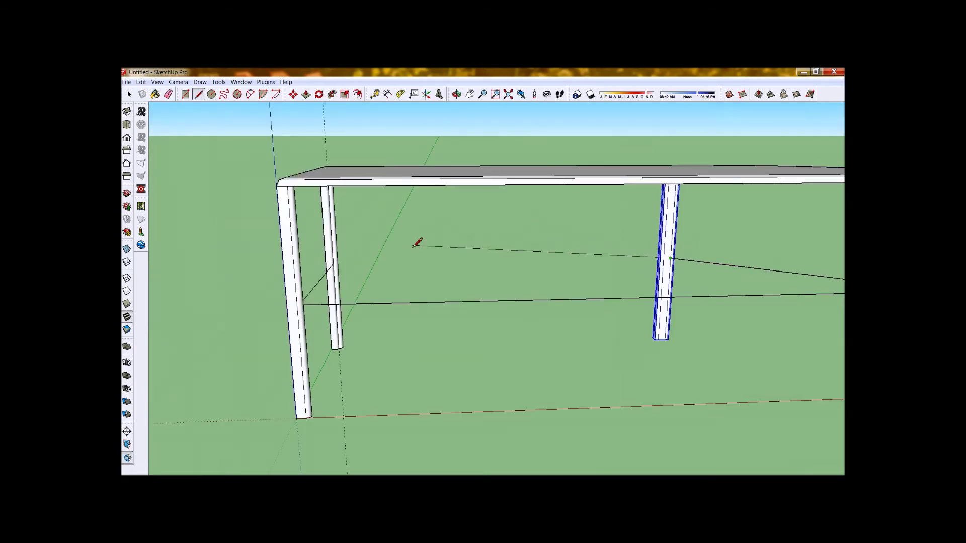
scroll(254, 280, up, 6)
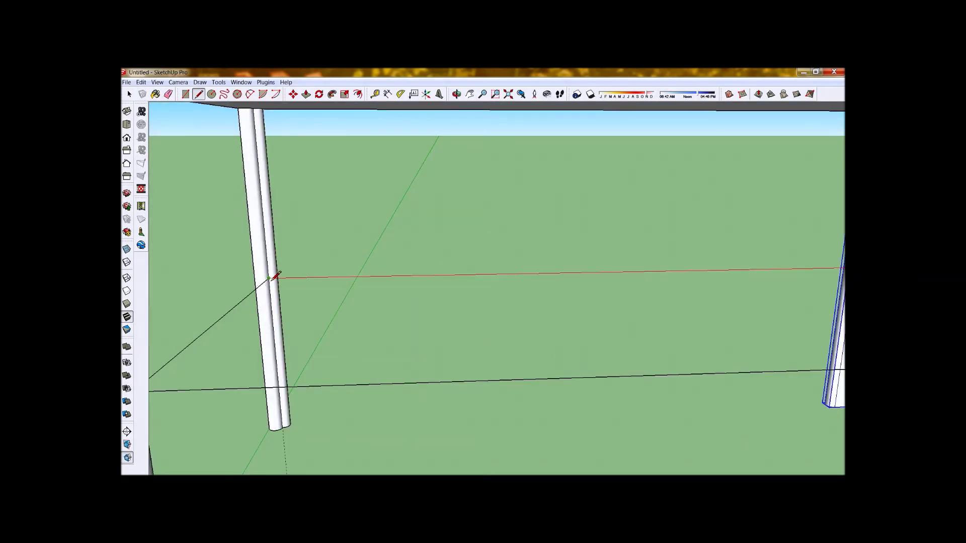
click(269, 278)
scroll(312, 332, down, 4)
scroll(375, 312, up, 3)
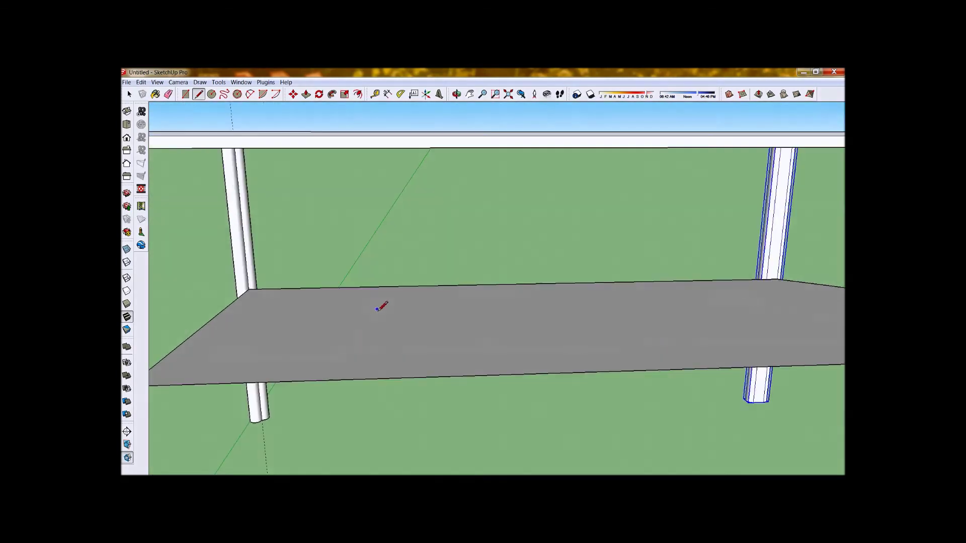
Push/Pull the shelf face upward to give the lower shelf a thin slab thickness.
scroll(381, 306, up, 1)
click(306, 94)
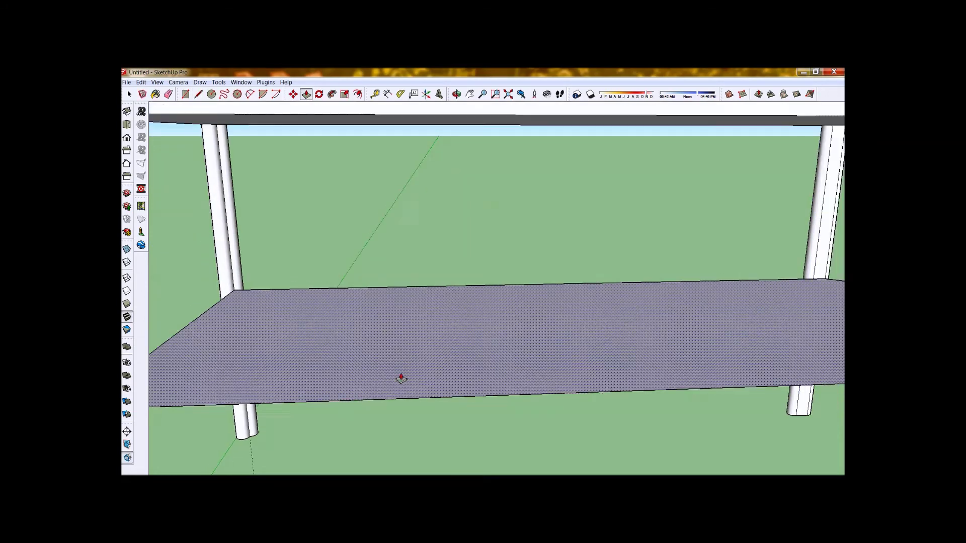
scroll(400, 378, down, 3)
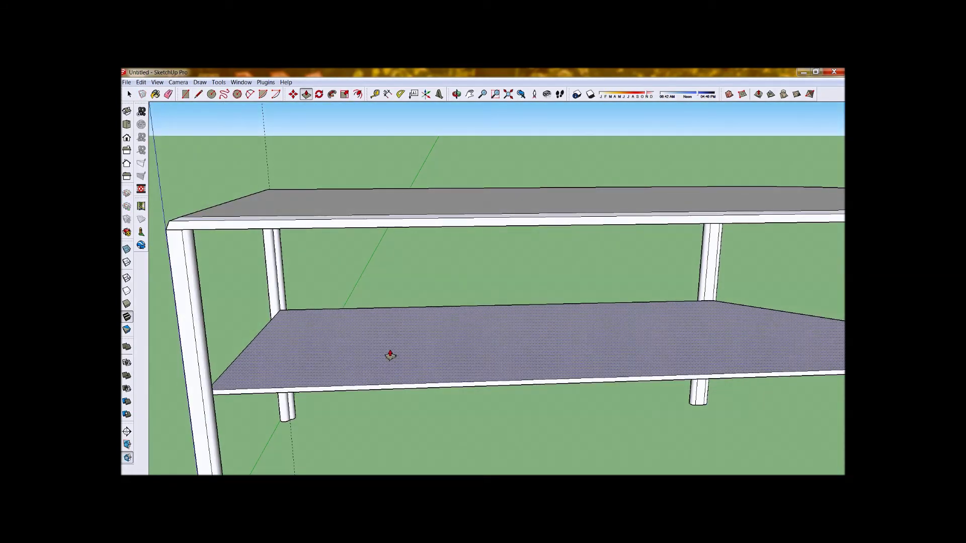
drag(390, 356, 390, 351)
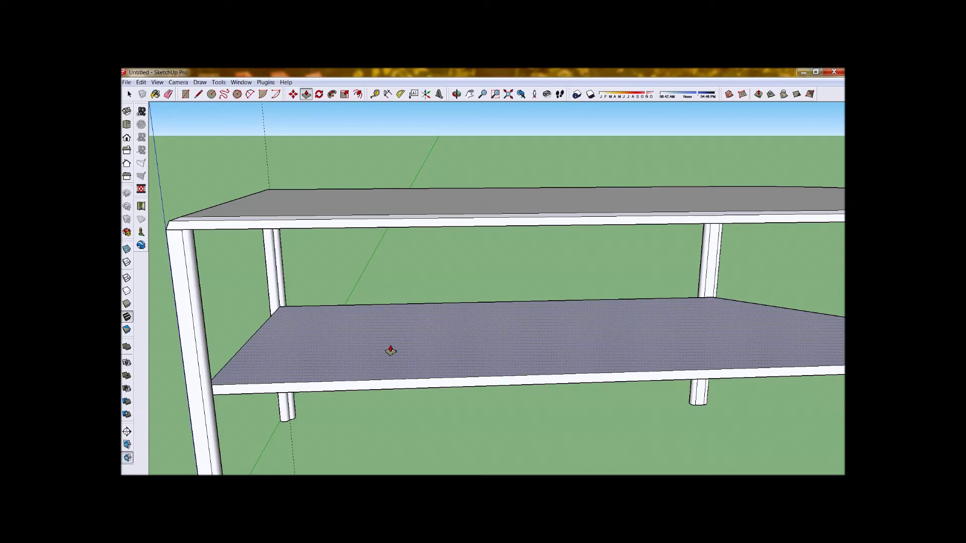
Examine the table and its lower shelf from several sides, including the slanted edge beneath the curved end.
scroll(381, 338, down, 5)
drag(365, 356, 423, 330)
scroll(422, 330, up, 5)
key(p)
scroll(340, 327, down, 5)
middle_drag(340, 327, 825, 360)
key(p)
scroll(578, 297, down, 4)
scroll(553, 287, up, 2)
scroll(523, 271, up, 3)
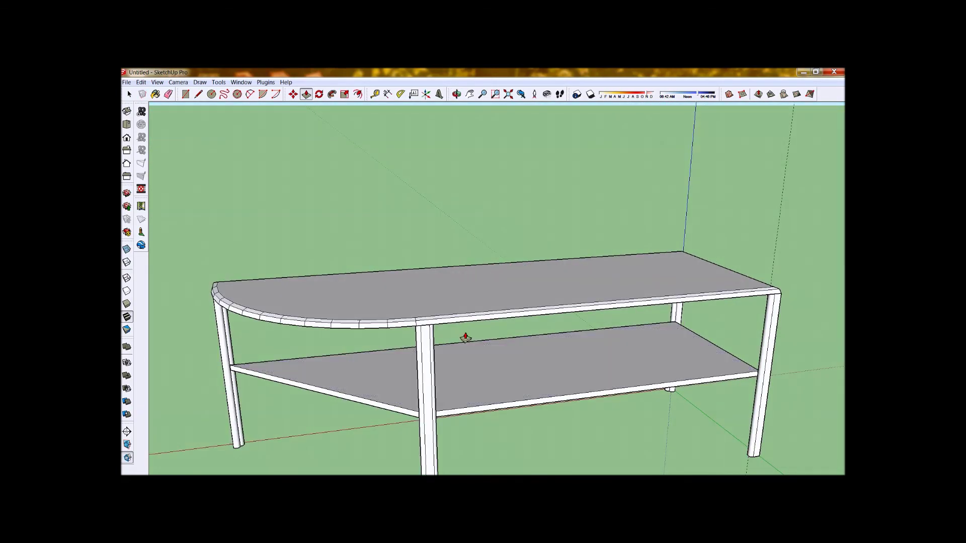
scroll(466, 338, down, 5)
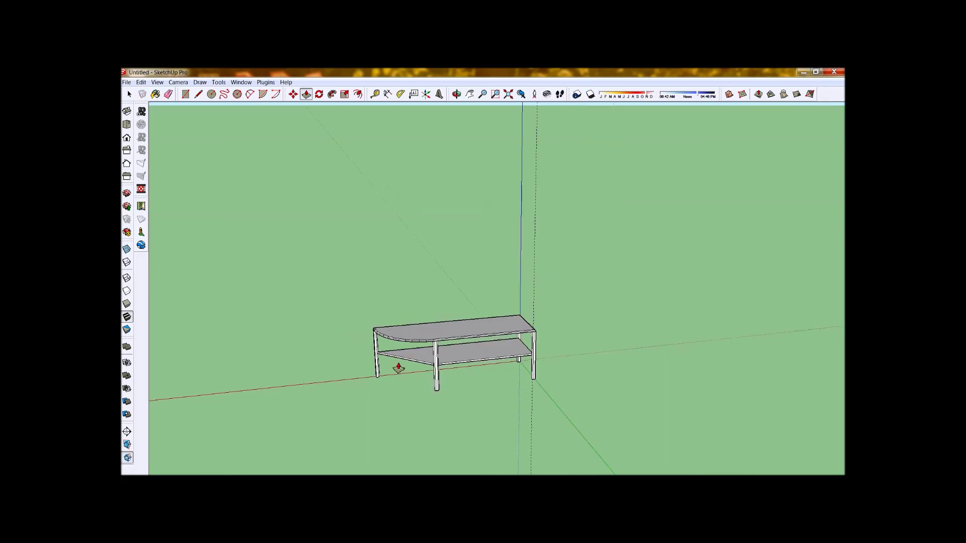
scroll(397, 367, up, 5)
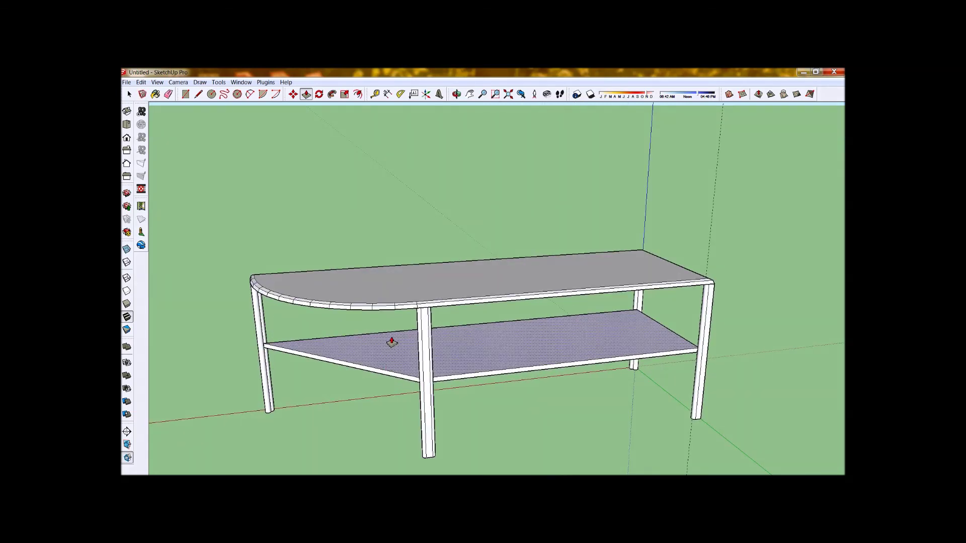